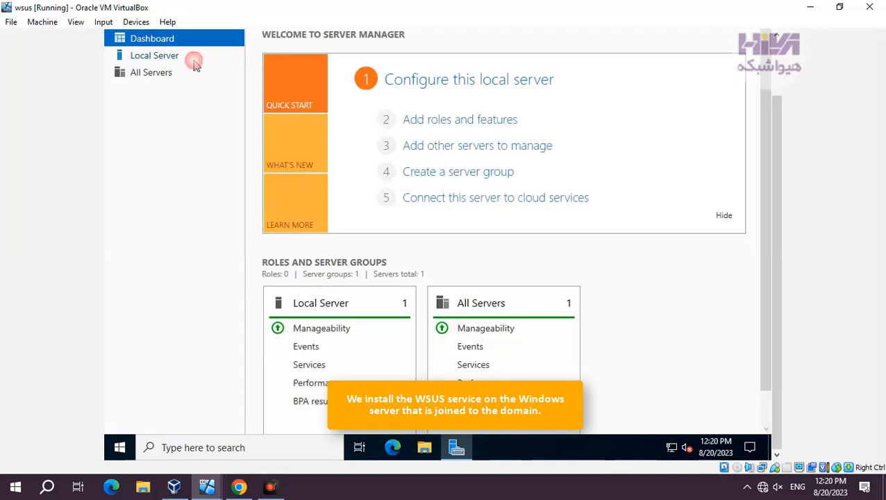
Step: Review the local server's properties, including its domain membership and two Ethernet adapters
{"action": "left_click", "coordinate": [193, 61]}
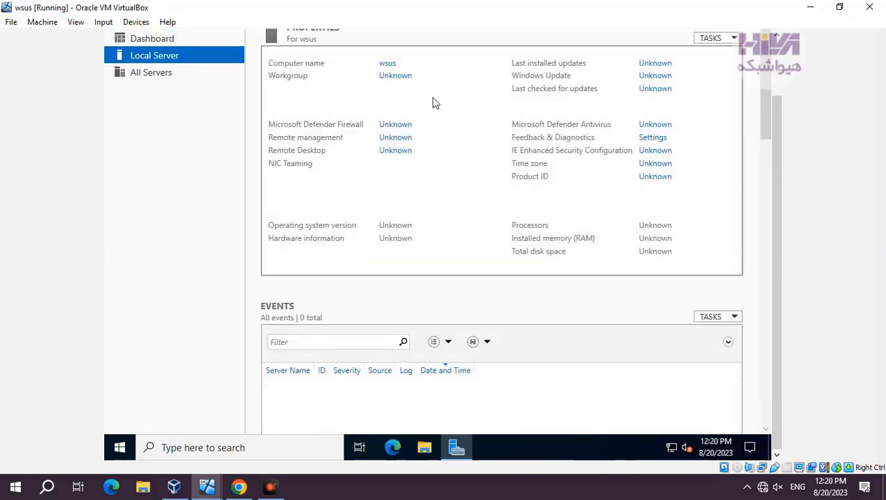
{"action": "left_click_drag", "start_coordinate": [779, 131], "coordinate": [778, 109]}
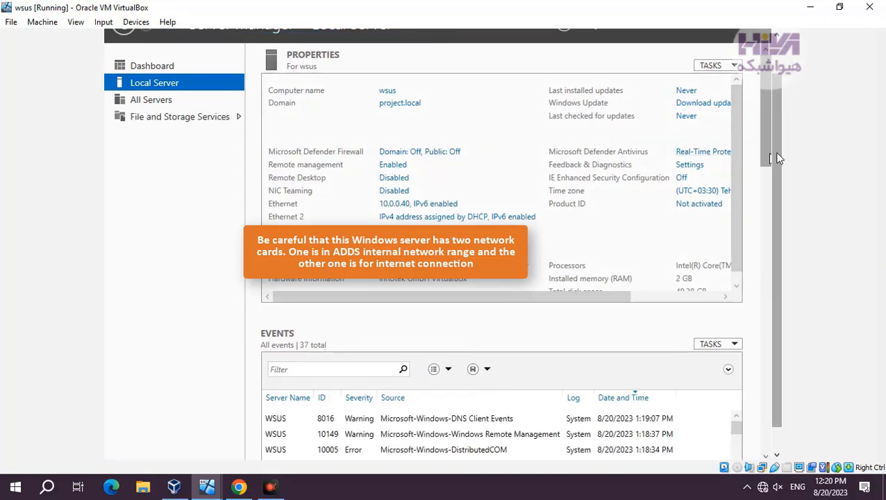
{"action": "left_click_drag", "start_coordinate": [777, 154], "coordinate": [776, 136]}
Step: Start a role-based installation on wsus.project.local from the Dashboard and select Windows Server Update Services with its required features
{"action": "left_click", "coordinate": [209, 85]}
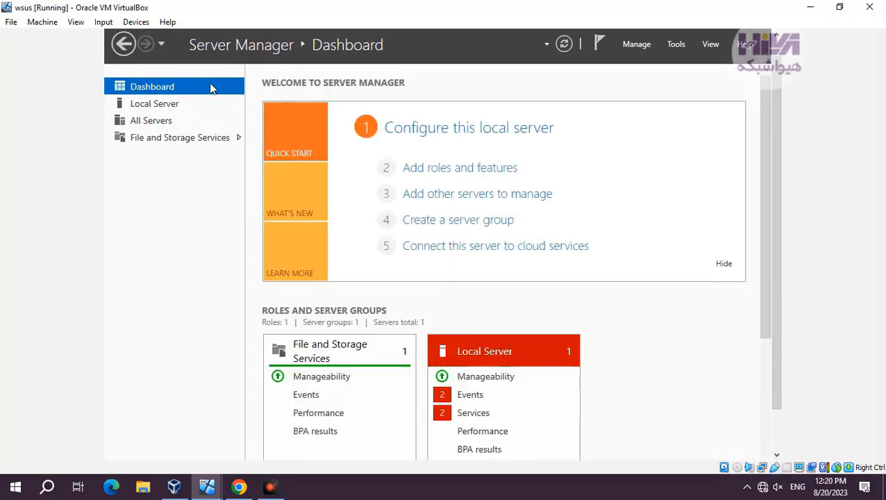
{"action": "left_click", "coordinate": [484, 166]}
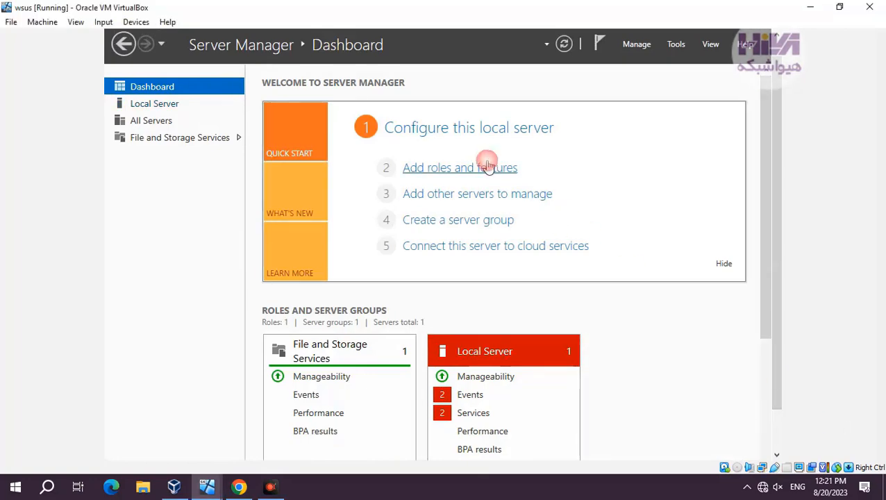
{"action": "left_click", "coordinate": [509, 409]}
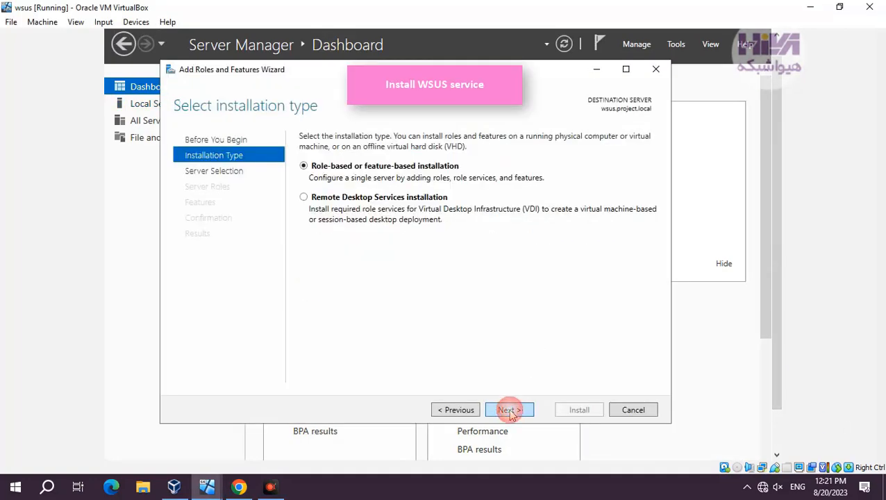
{"action": "left_click", "coordinate": [509, 409]}
{"action": "left_click", "coordinate": [509, 409]}
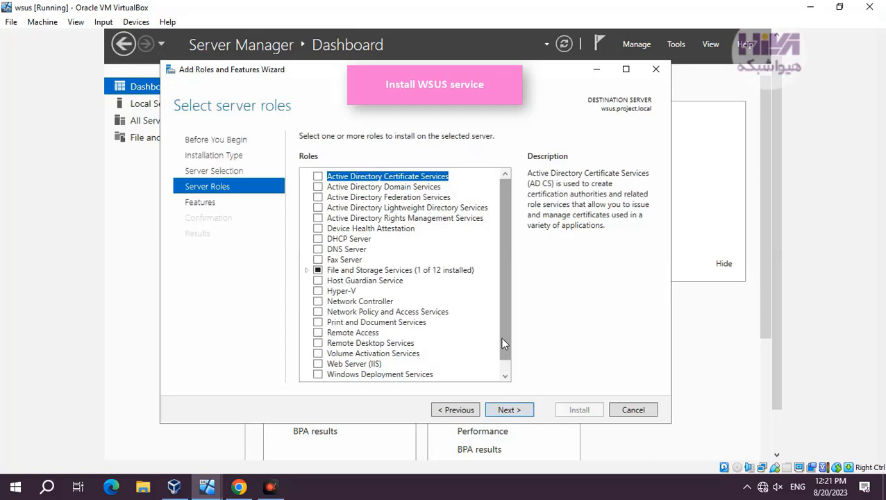
{"action": "scroll", "coordinate": [503, 347], "scroll_direction": "down", "scroll_amount": 1}
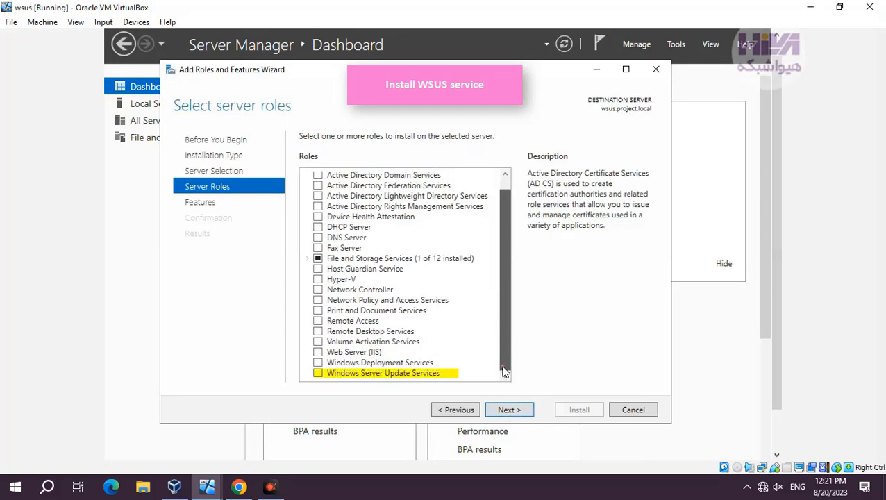
{"action": "left_click", "coordinate": [317, 373]}
{"action": "left_click", "coordinate": [455, 357]}
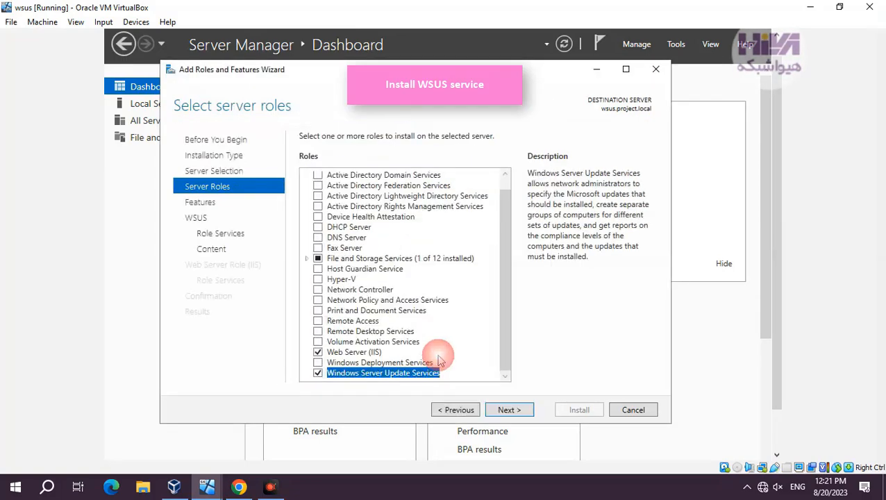
Step: Accept the default features and keep WID Connectivity and WSUS Services as the WSUS role services
{"action": "left_click", "coordinate": [509, 410]}
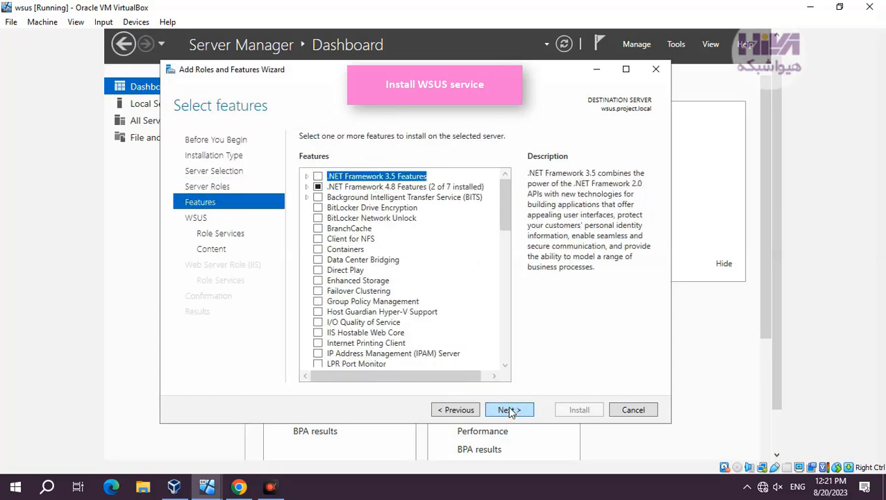
{"action": "left_click", "coordinate": [508, 410]}
{"action": "left_click", "coordinate": [509, 410]}
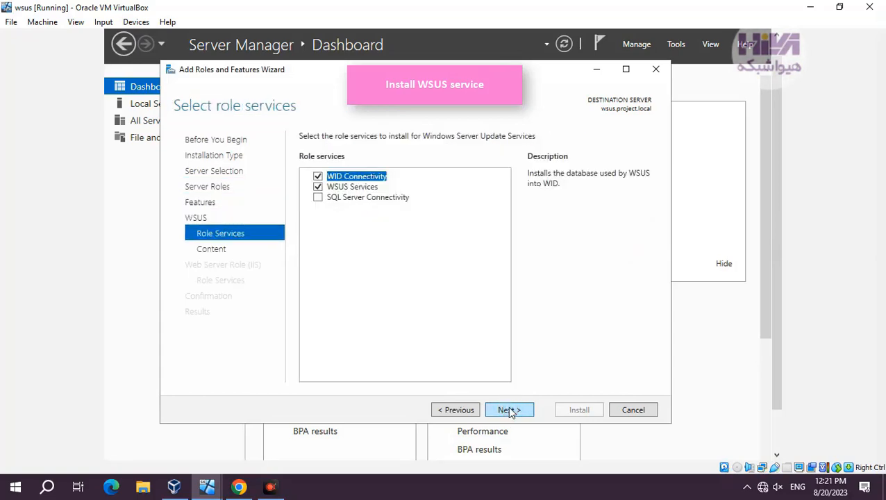
{"action": "left_click", "coordinate": [361, 188]}
{"action": "left_click", "coordinate": [364, 177]}
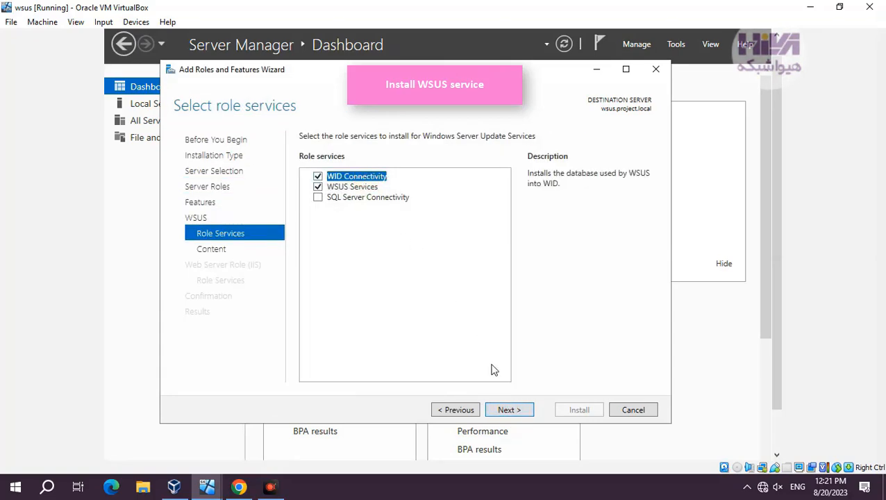
{"action": "left_click", "coordinate": [509, 410]}
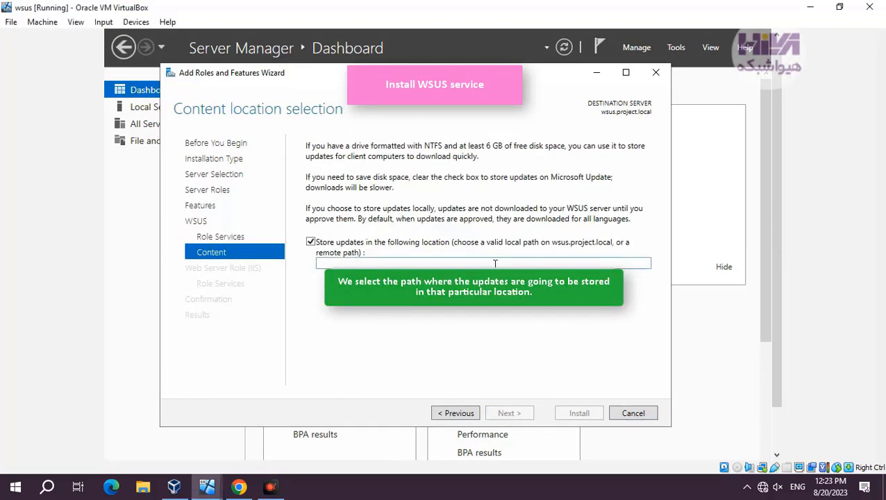
Step: Store updates locally with e: as the WSUS content location
{"action": "type", "text": "e:"}
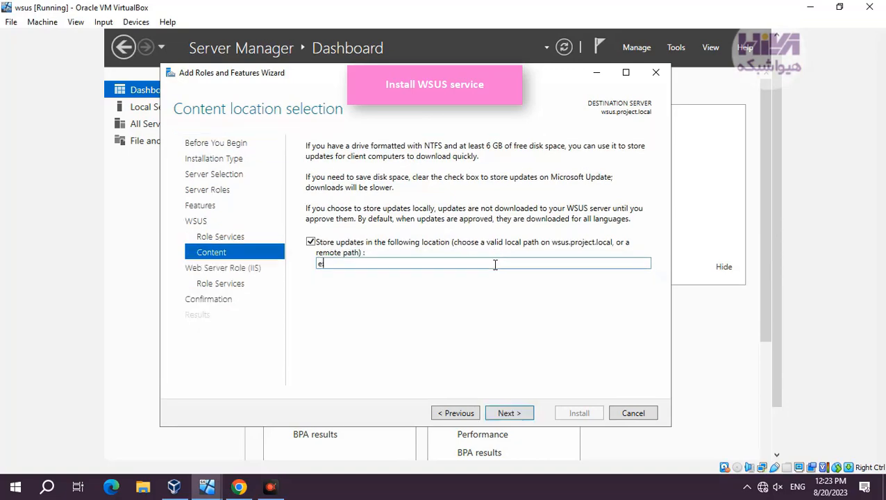
{"action": "left_click", "coordinate": [503, 415]}
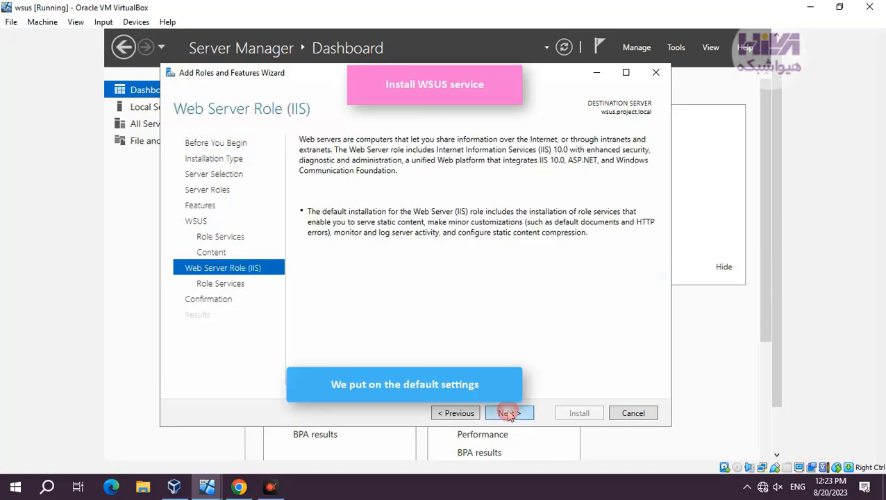
Step: Keep the default Web Server (IIS) role services, allow an automatic restart if required, and install the selected roles
{"action": "left_click", "coordinate": [507, 413]}
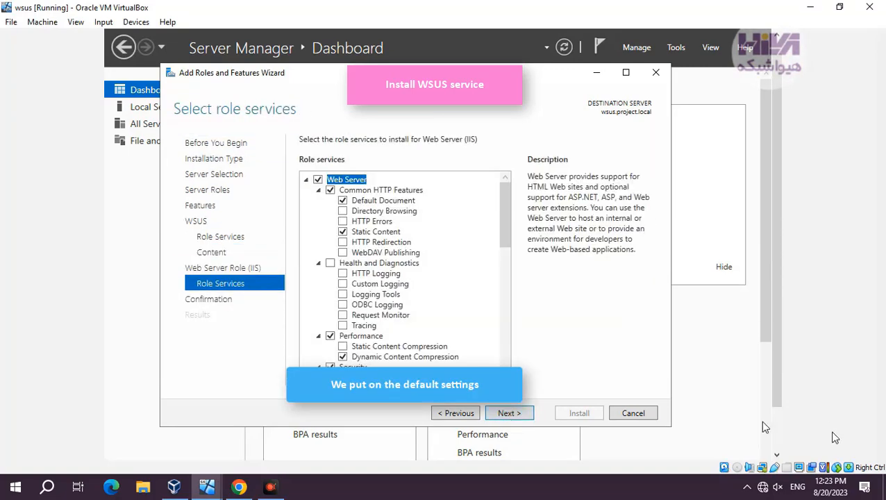
{"action": "left_click", "coordinate": [508, 412]}
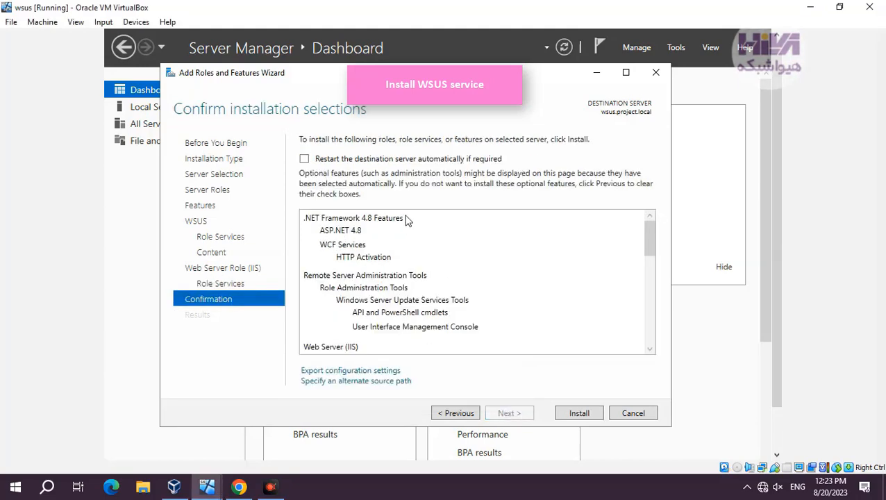
{"action": "left_click", "coordinate": [396, 159]}
{"action": "left_click", "coordinate": [467, 298]}
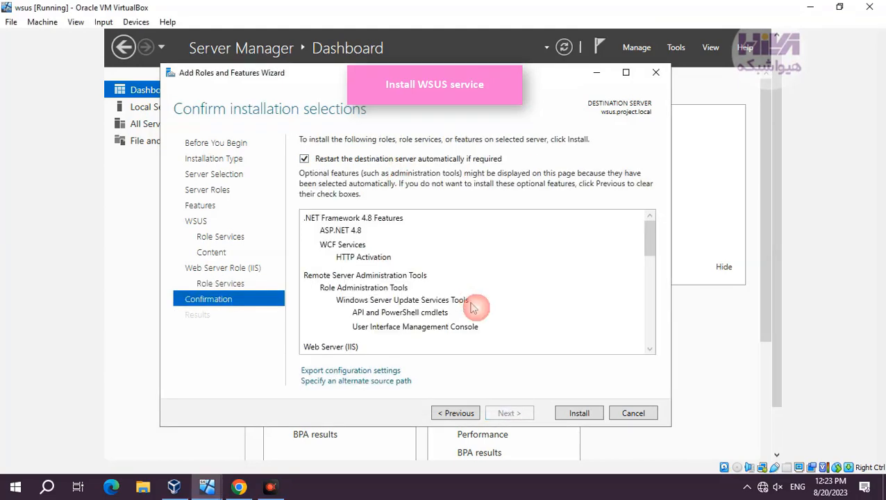
{"action": "left_click", "coordinate": [575, 416]}
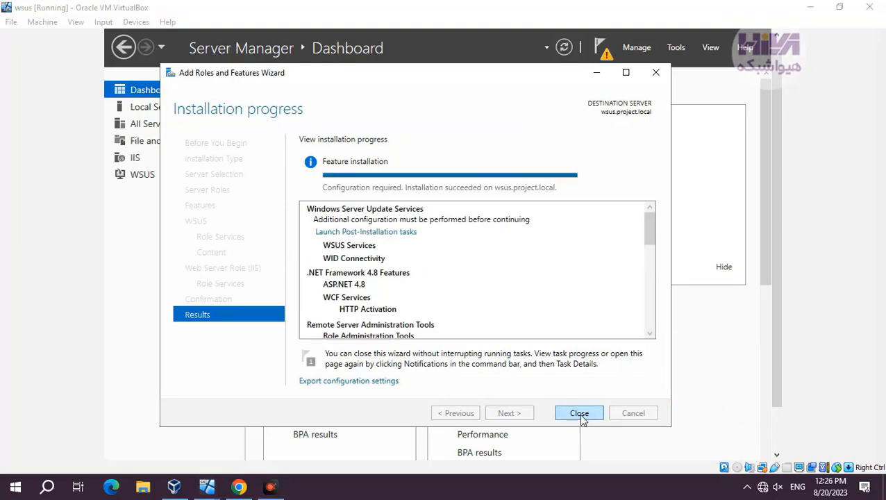
{"action": "left_click", "coordinate": [578, 413]}
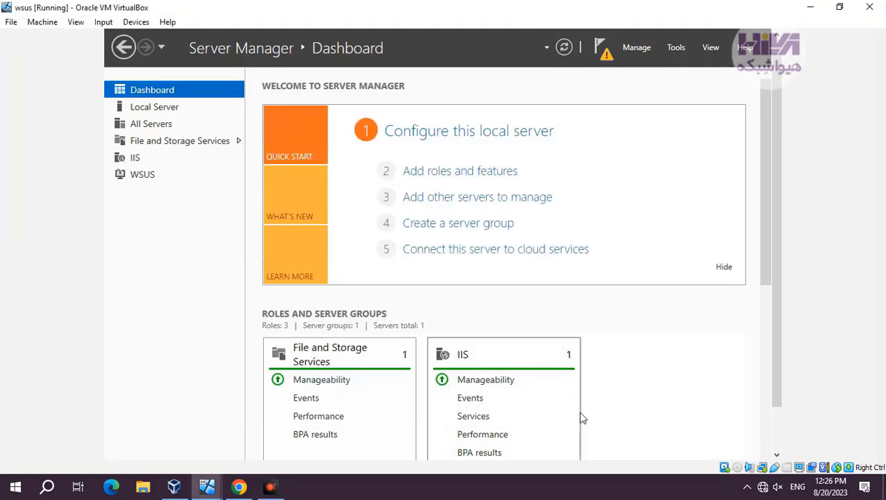
Step: Launch Windows Server Update Services and run its post-installation process with e: as the content directory
{"action": "left_click", "coordinate": [676, 47]}
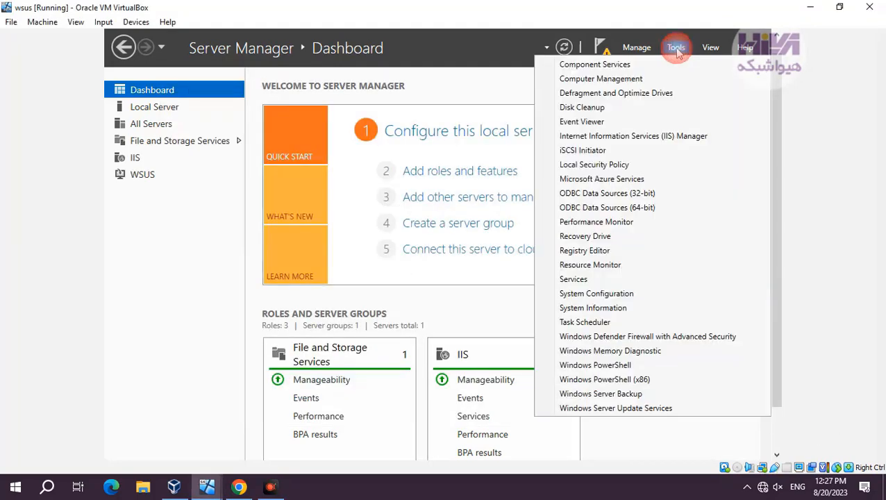
{"action": "left_click", "coordinate": [651, 408]}
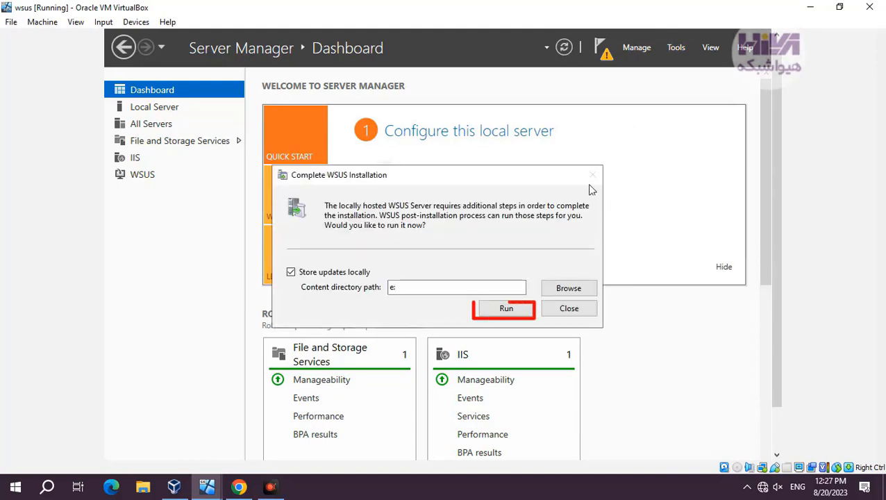
{"action": "left_click", "coordinate": [506, 308]}
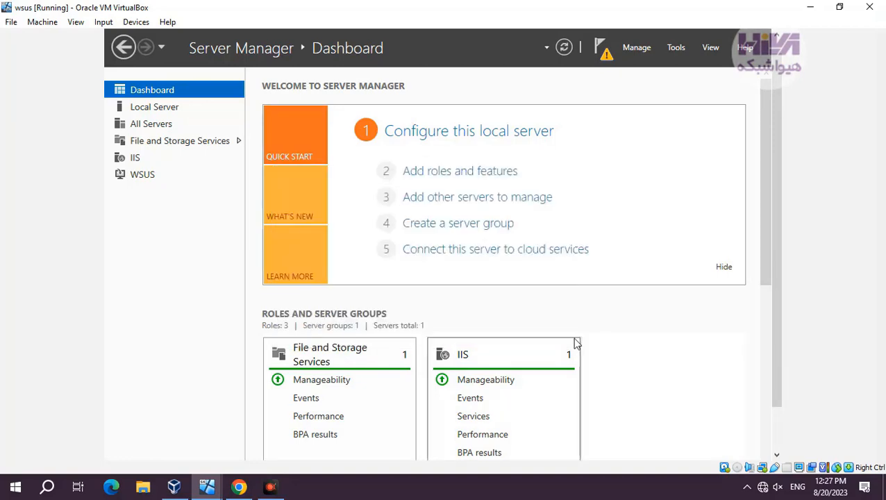
Step: Reopen Windows Server Update Services and advance its configuration wizard to the upstream server choice
{"action": "left_click", "coordinate": [673, 47]}
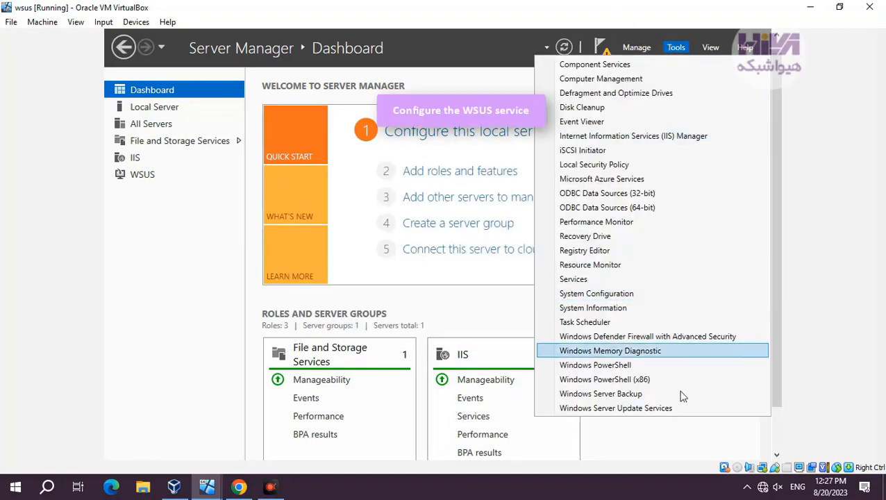
{"action": "left_click", "coordinate": [666, 406]}
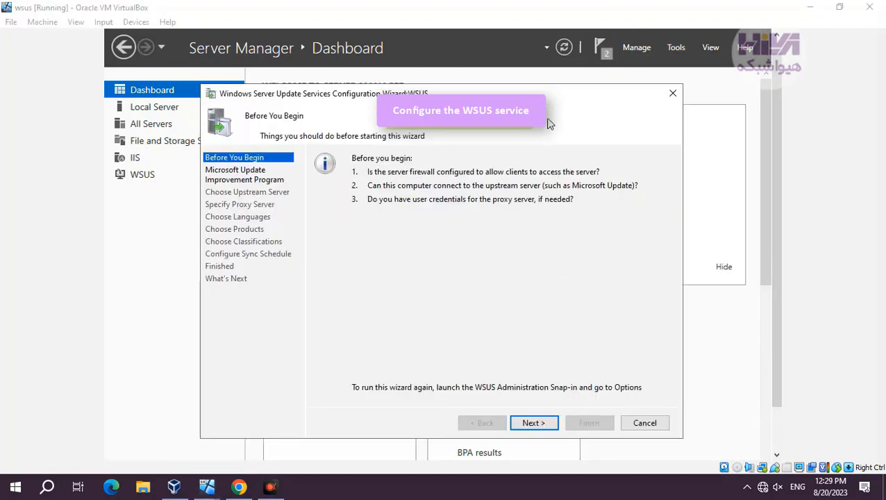
{"action": "left_click_drag", "start_coordinate": [550, 98], "coordinate": [559, 86]}
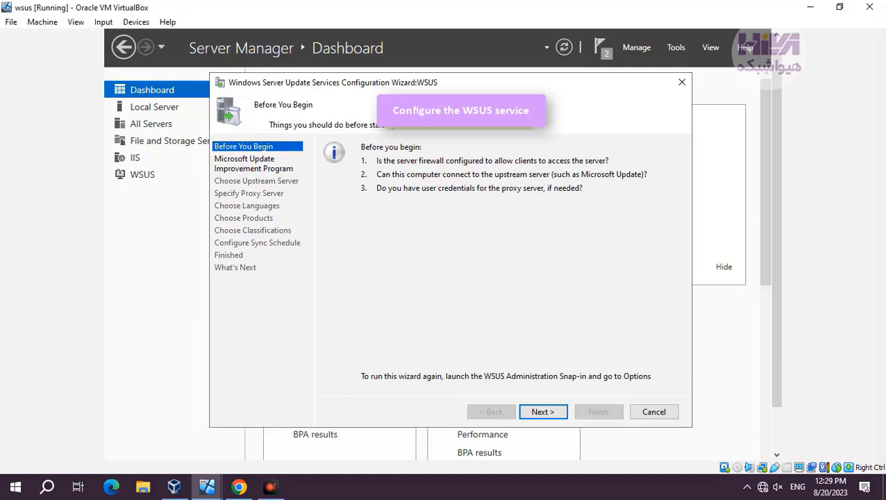
{"action": "left_click", "coordinate": [548, 414]}
{"action": "left_click", "coordinate": [543, 412]}
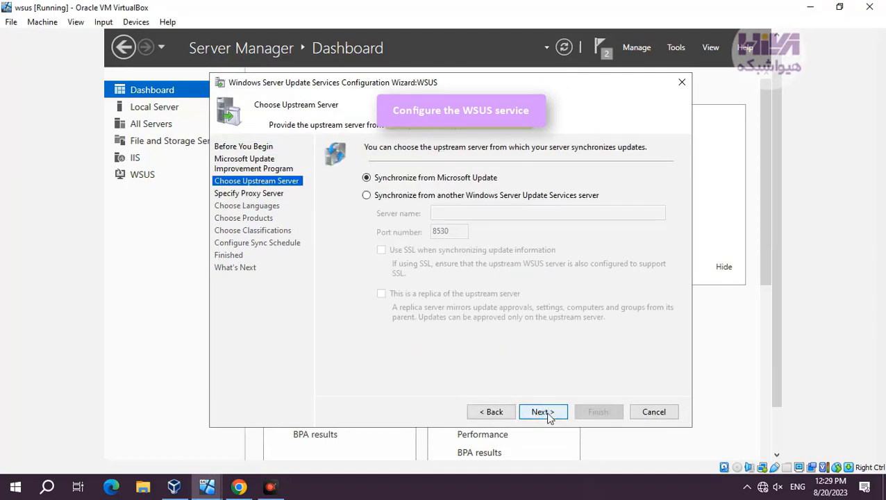
Step: Choose Microsoft Update as the synchronization source and leave the proxy server unused
{"action": "left_click", "coordinate": [447, 180]}
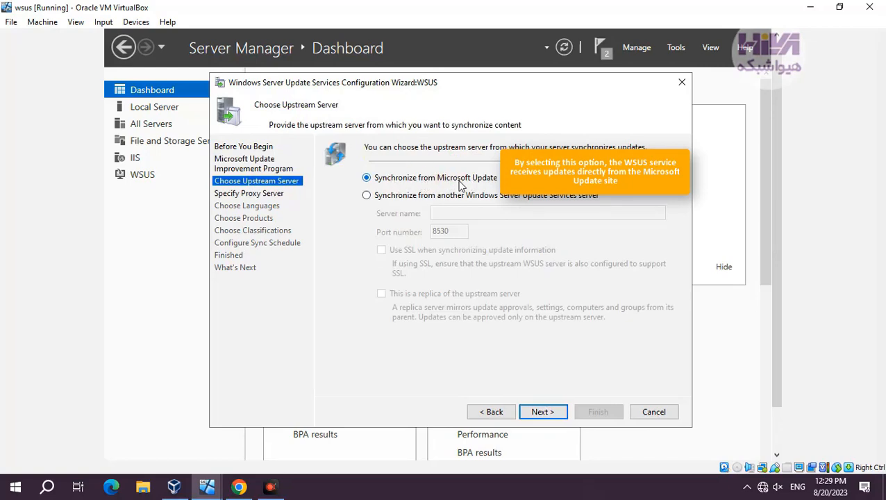
{"action": "left_click", "coordinate": [543, 412]}
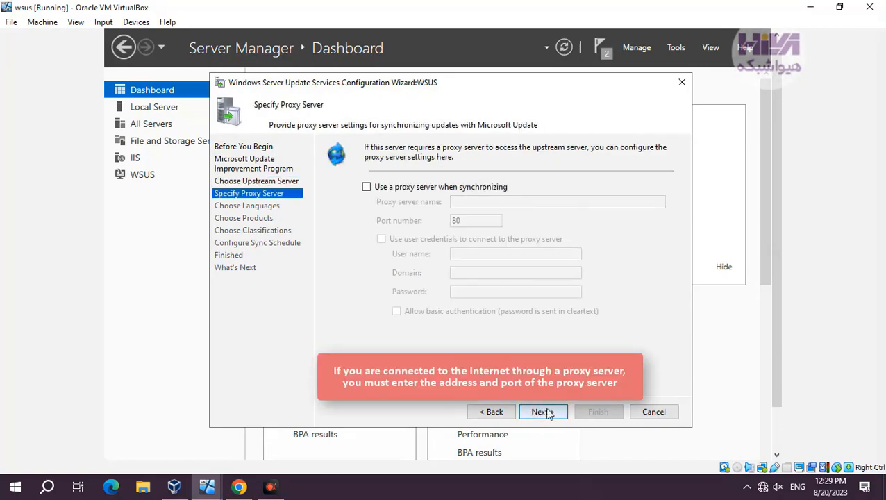
{"action": "left_click", "coordinate": [545, 412]}
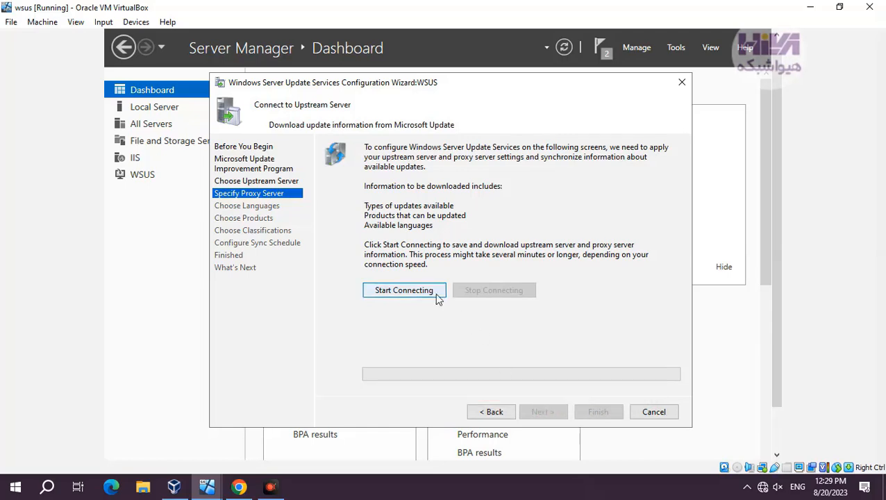
Step: Connect to the upstream server to download update information and keep English as the only update language
{"action": "left_click", "coordinate": [438, 293]}
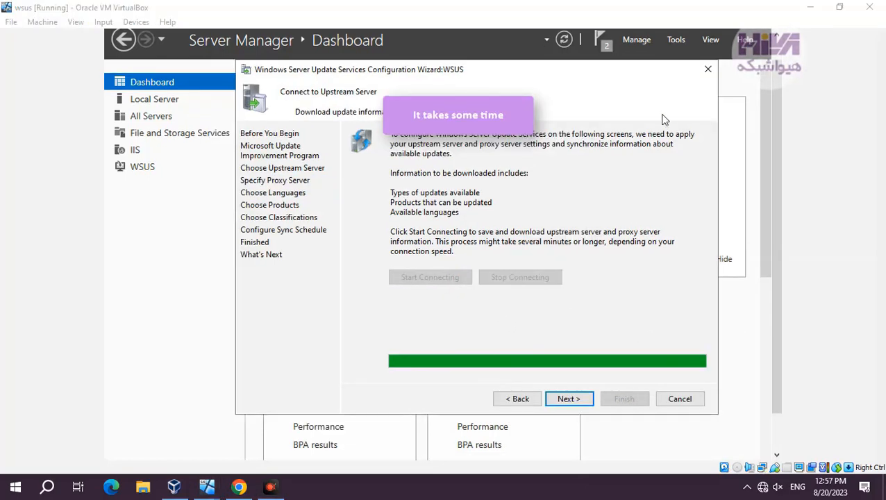
{"action": "left_click", "coordinate": [570, 397]}
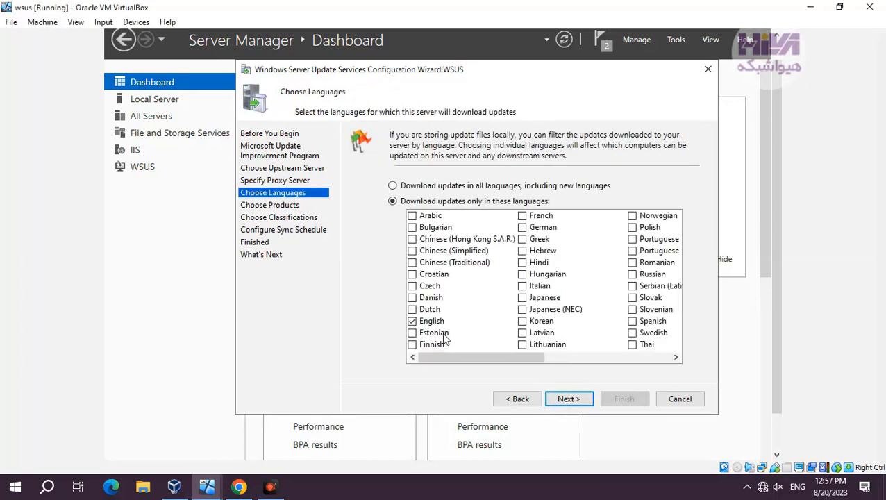
{"action": "left_click", "coordinate": [578, 399]}
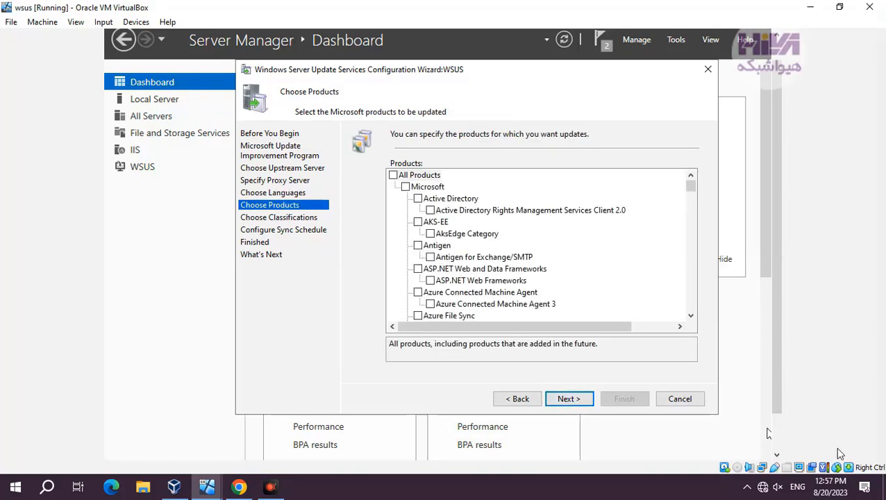
Step: Deselect the Windows 8 and Windows 8.1 product entries, from Windows 8 Dynamic Update through Windows 8.1, and accept the product selection
{"action": "scroll", "coordinate": [505, 278], "scroll_direction": "down", "scroll_amount": 4}
{"action": "scroll", "coordinate": [506, 278], "scroll_direction": "down", "scroll_amount": 20}
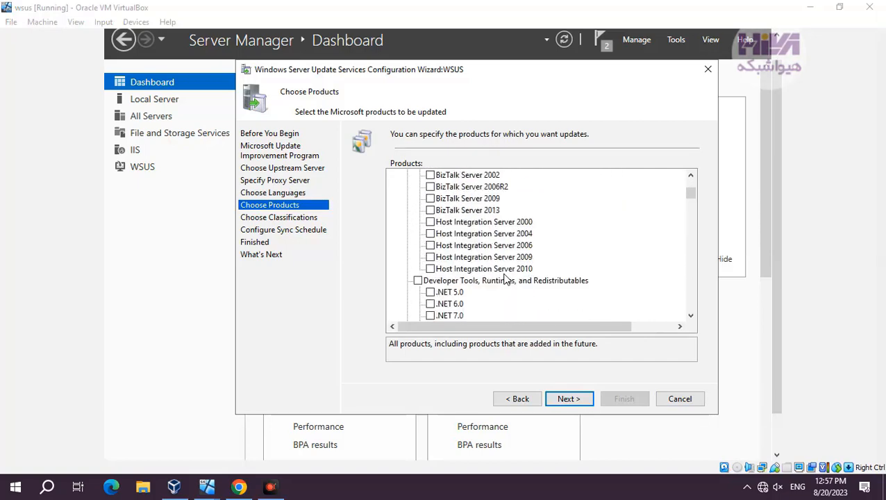
{"action": "scroll", "coordinate": [433, 297], "scroll_direction": "down", "scroll_amount": 8}
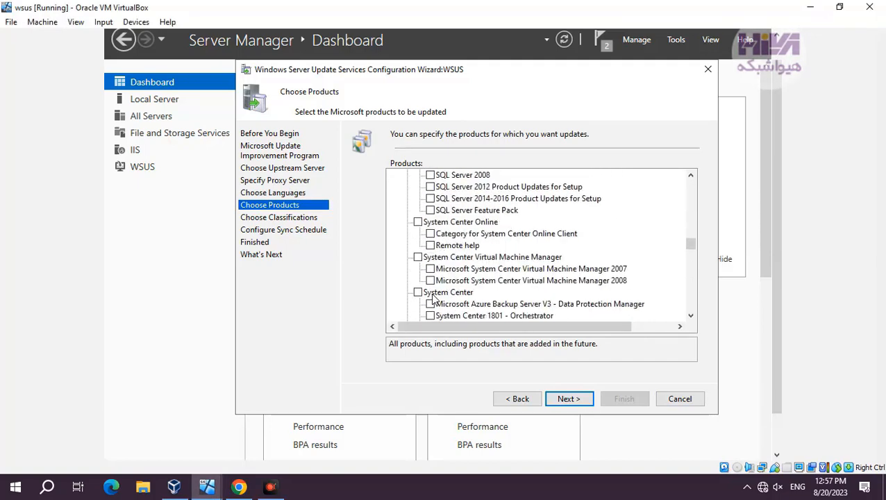
{"action": "scroll", "coordinate": [432, 297], "scroll_direction": "down", "scroll_amount": 15}
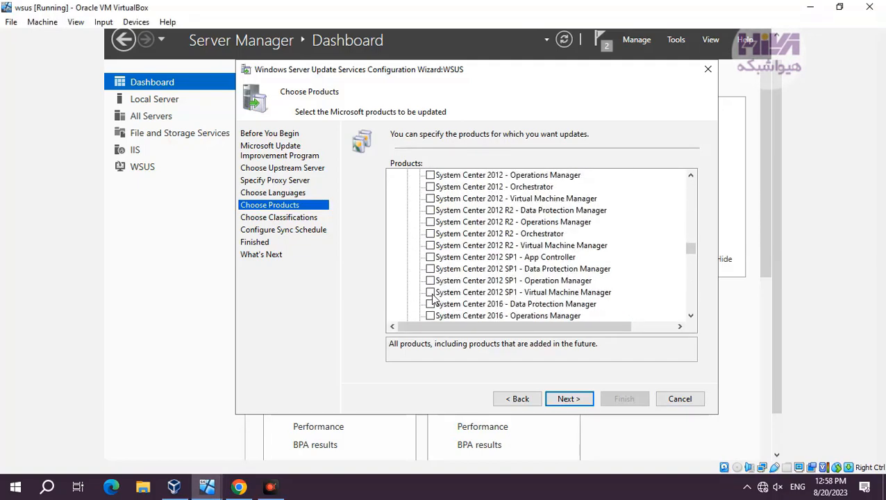
{"action": "scroll", "coordinate": [432, 297], "scroll_direction": "down", "scroll_amount": 15}
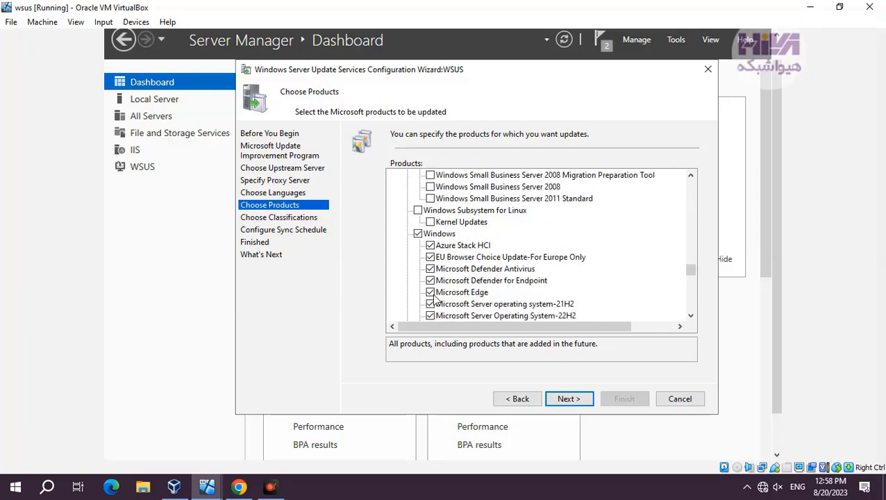
{"action": "scroll", "coordinate": [436, 299], "scroll_direction": "down", "scroll_amount": 10}
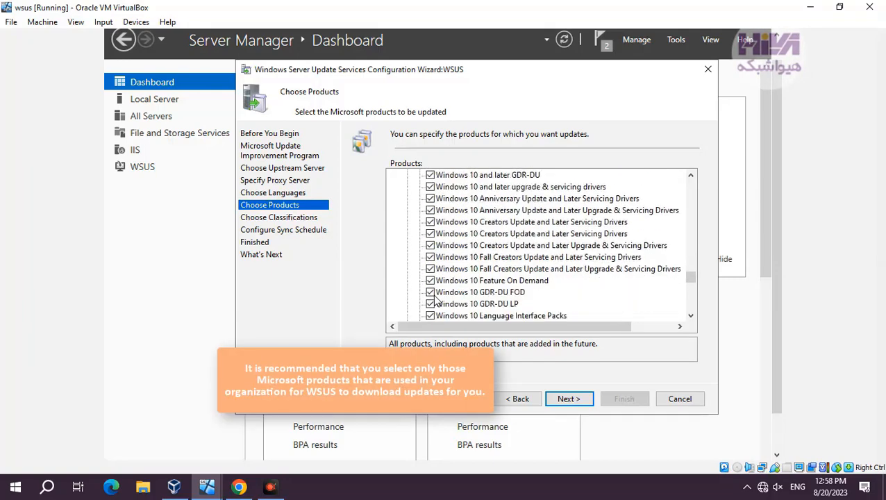
{"action": "scroll", "coordinate": [436, 299], "scroll_direction": "down", "scroll_amount": 15}
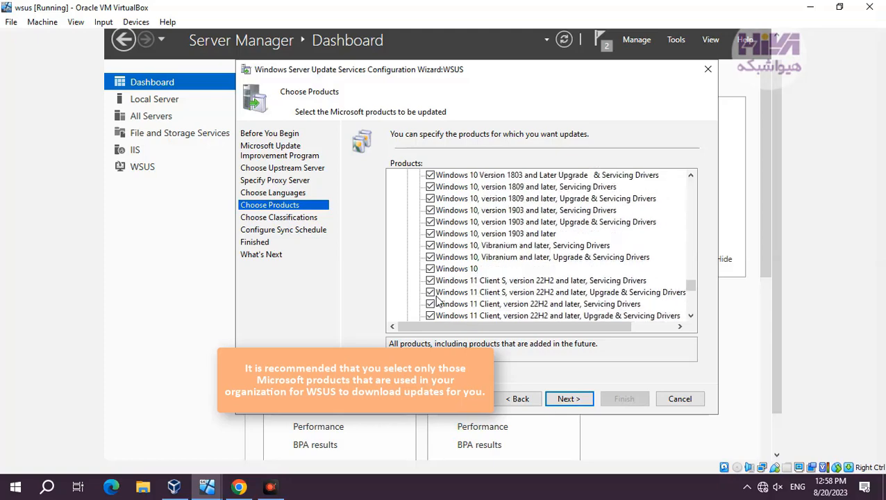
{"action": "scroll", "coordinate": [435, 298], "scroll_direction": "down", "scroll_amount": 1}
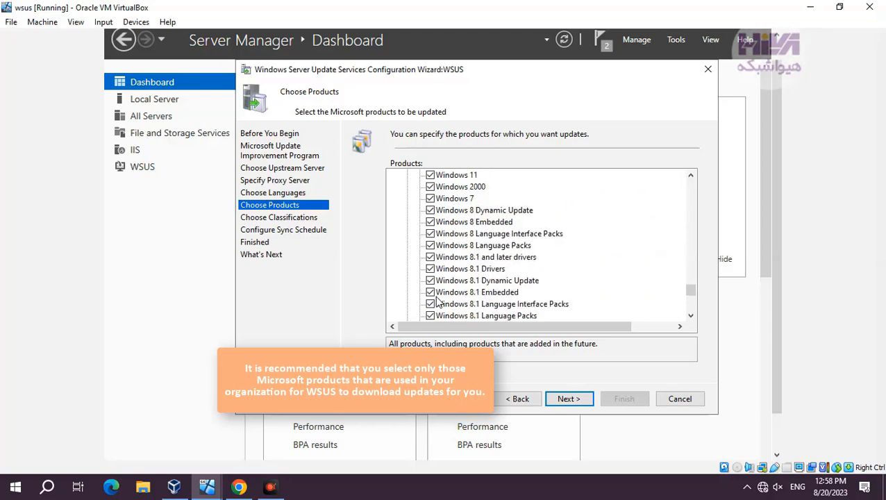
{"action": "left_click", "coordinate": [430, 234]}
{"action": "left_click", "coordinate": [431, 246]}
{"action": "left_click", "coordinate": [430, 258]}
{"action": "left_click", "coordinate": [430, 269]}
{"action": "left_click", "coordinate": [430, 281]}
{"action": "left_click", "coordinate": [430, 293]}
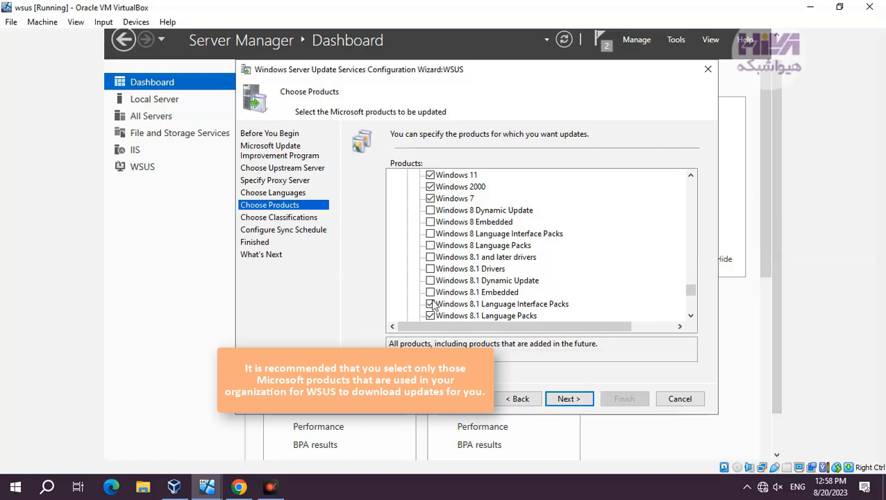
{"action": "left_click", "coordinate": [430, 304]}
{"action": "left_click", "coordinate": [444, 315]}
{"action": "left_click", "coordinate": [430, 304]}
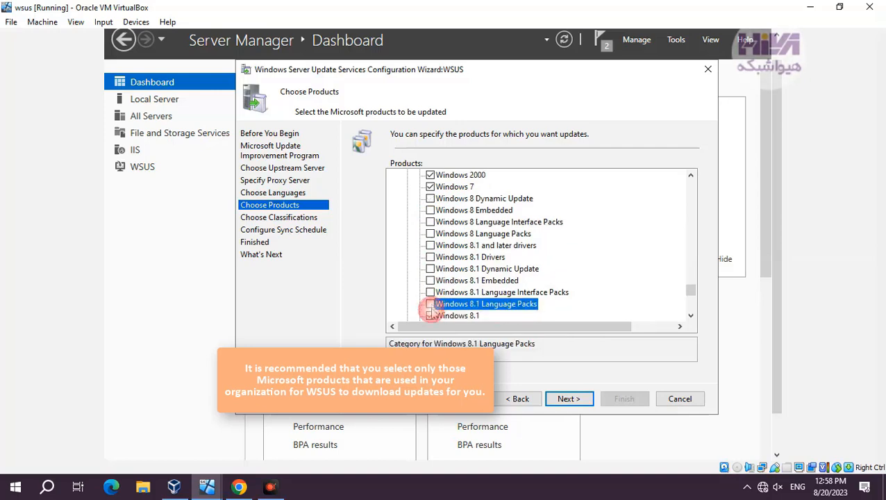
{"action": "left_click", "coordinate": [430, 315]}
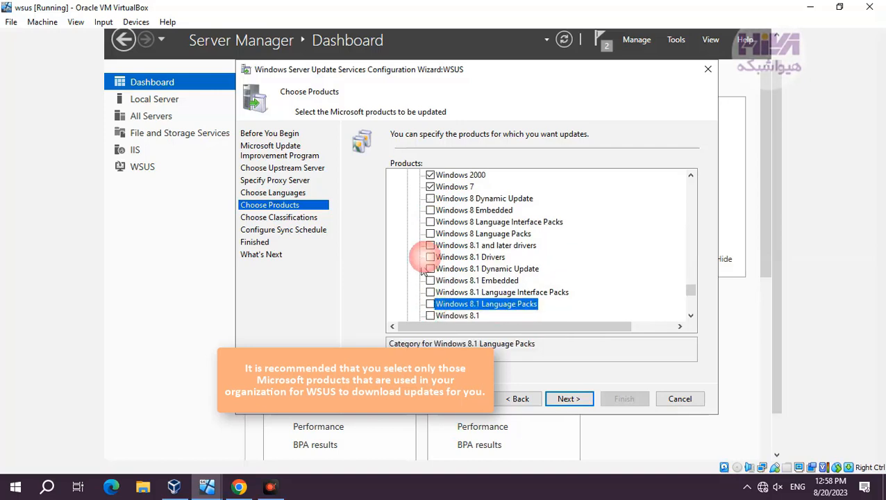
{"action": "left_click", "coordinate": [583, 400]}
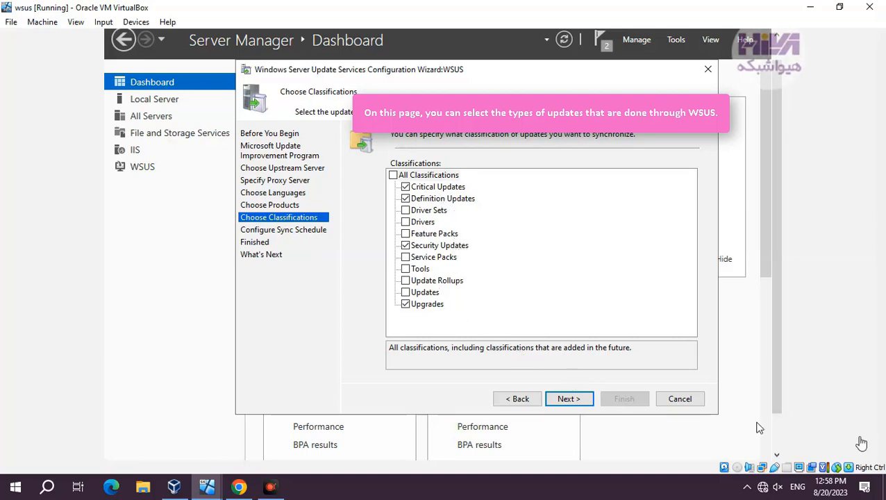
Step: Add Service Packs, Update Rollups and Updates to the update classifications and advance to the sync schedule
{"action": "left_click", "coordinate": [406, 292]}
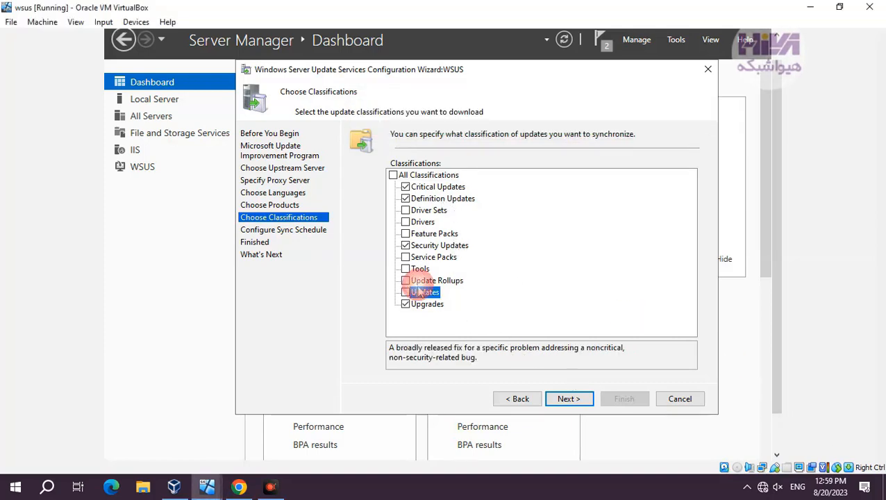
{"action": "left_click", "coordinate": [406, 280]}
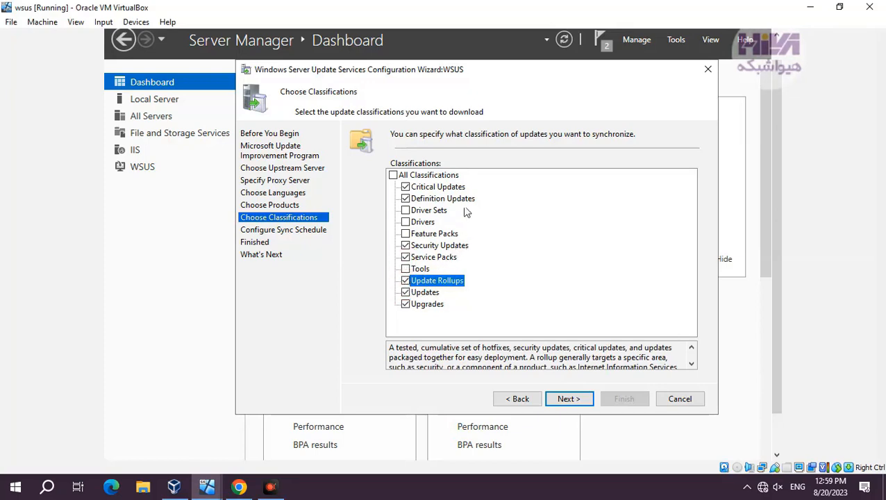
{"action": "left_click", "coordinate": [568, 399]}
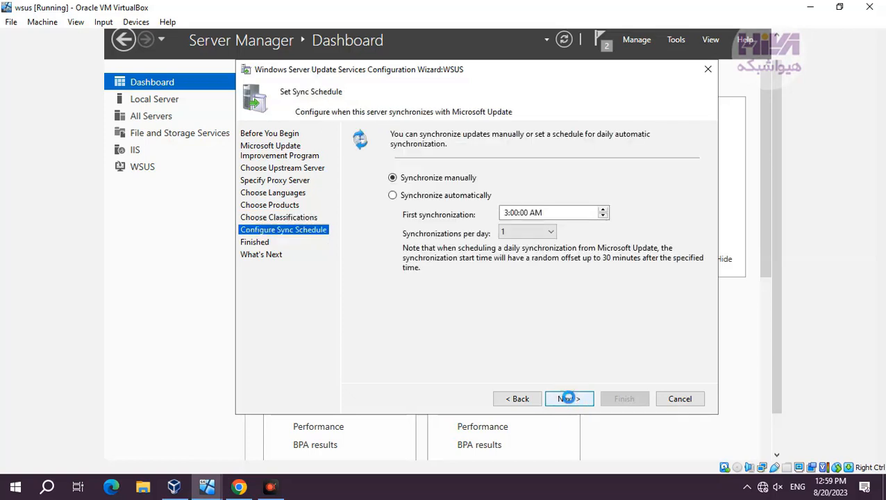
Step: Set the server to synchronize automatically and finish the configuration wizard with the initial synchronization enabled
{"action": "left_click", "coordinate": [473, 197]}
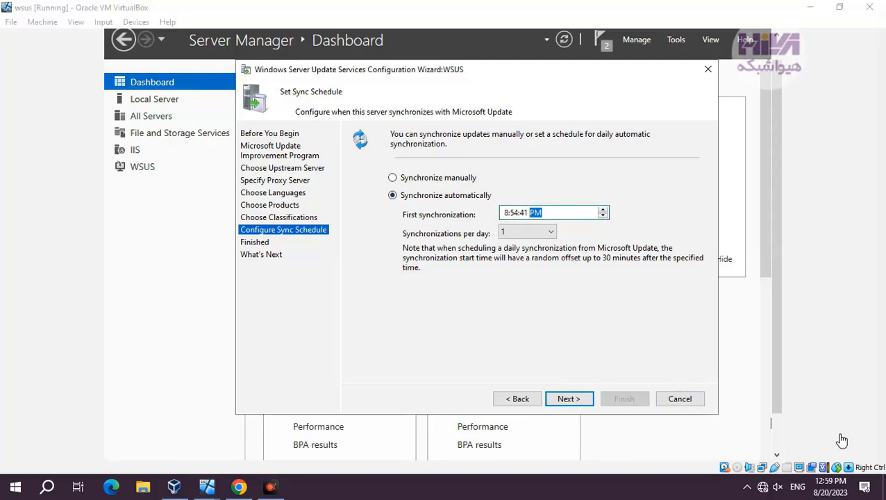
{"action": "left_click", "coordinate": [577, 404]}
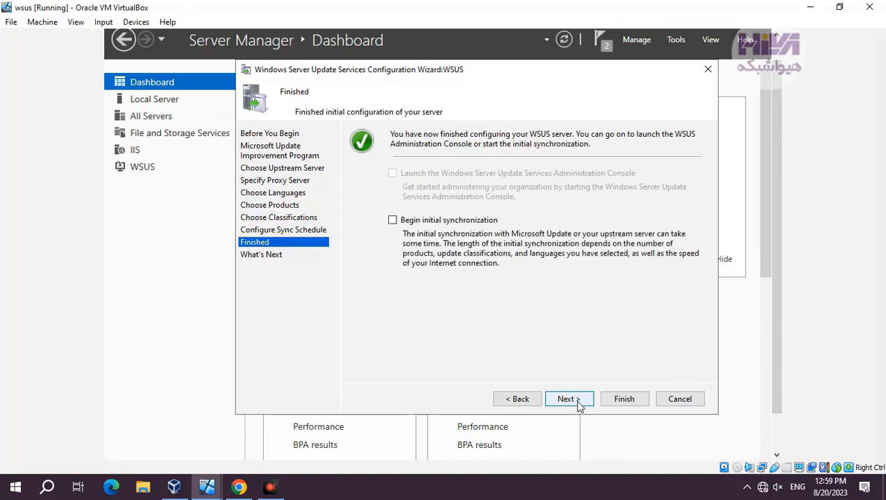
{"action": "left_click", "coordinate": [433, 220]}
{"action": "left_click", "coordinate": [573, 401]}
{"action": "left_click", "coordinate": [624, 398]}
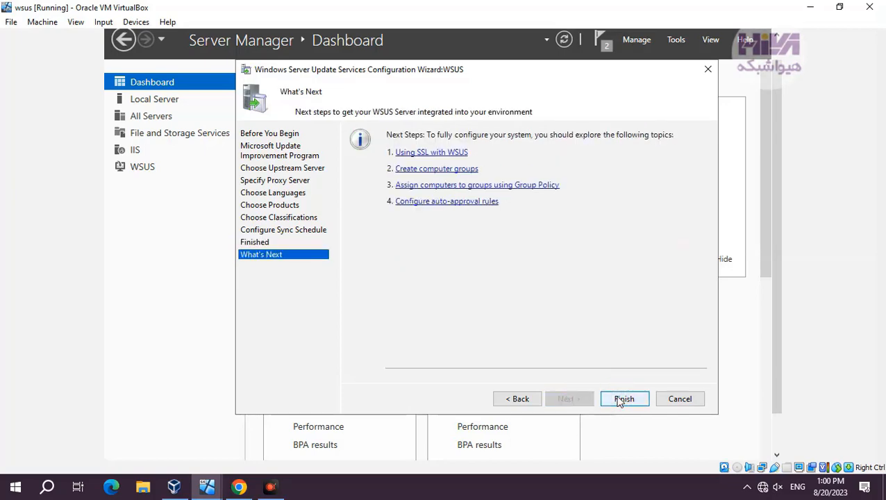
Step: Switch to the H4-server2022-2 virtual machine and sign in to the domain controller with the administrator account password
{"action": "scroll", "coordinate": [778, 323], "scroll_direction": "down", "scroll_amount": 2}
{"action": "mouse_move", "coordinate": [207, 486]}
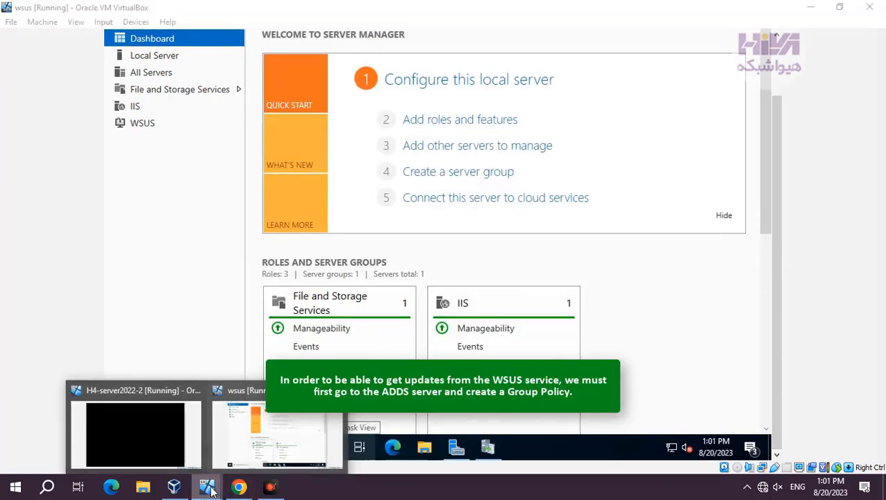
{"action": "left_click", "coordinate": [176, 436]}
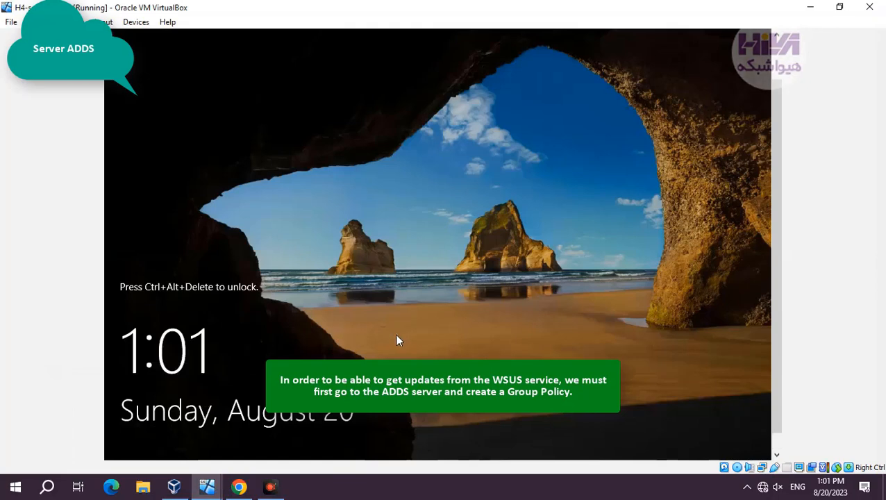
{"action": "key", "text": "Control_R+Delete"}
{"action": "type", "text": "•••••••"}
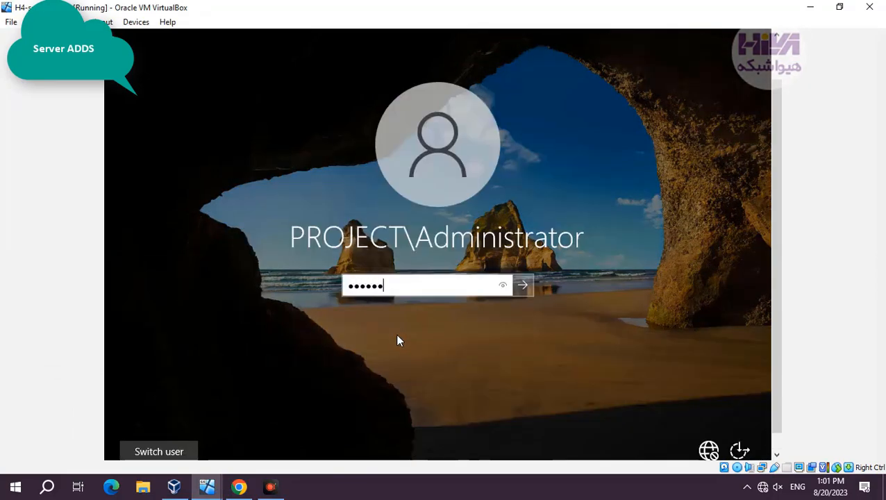
{"action": "key", "text": "Return"}
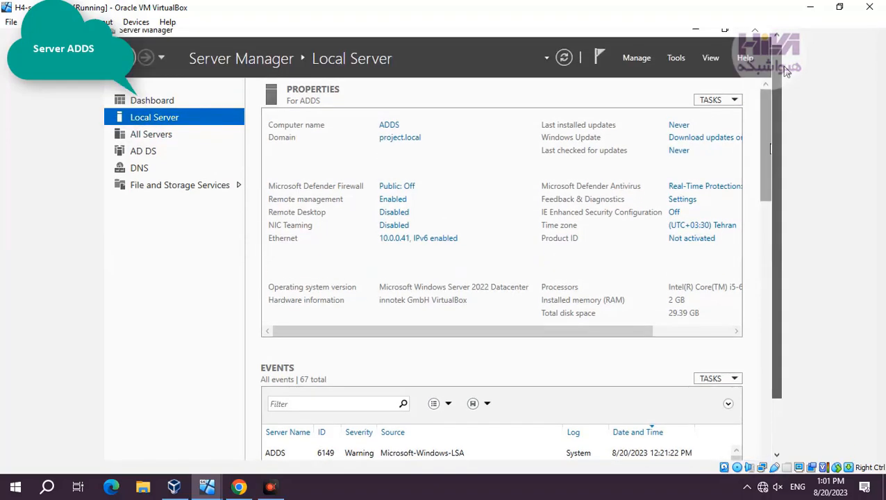
Step: Open Group Policy Management on the domain controller, enlarge its window and widen the console tree
{"action": "left_click", "coordinate": [677, 58]}
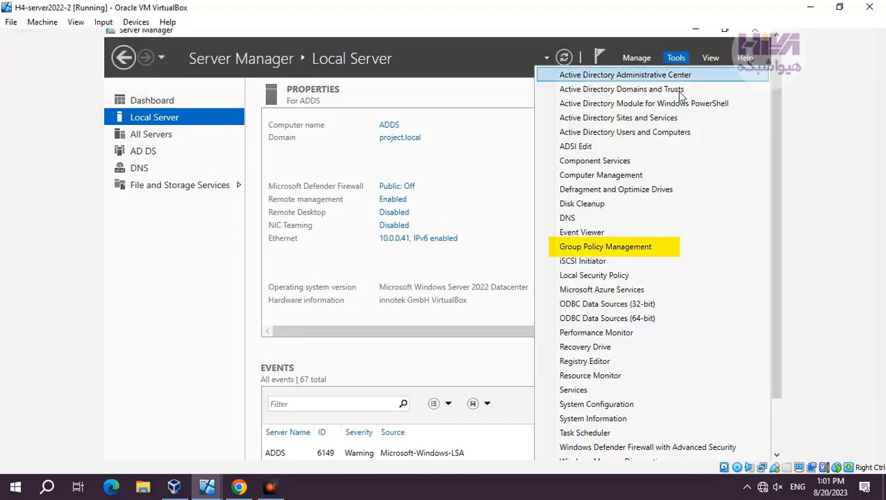
{"action": "left_click", "coordinate": [633, 246]}
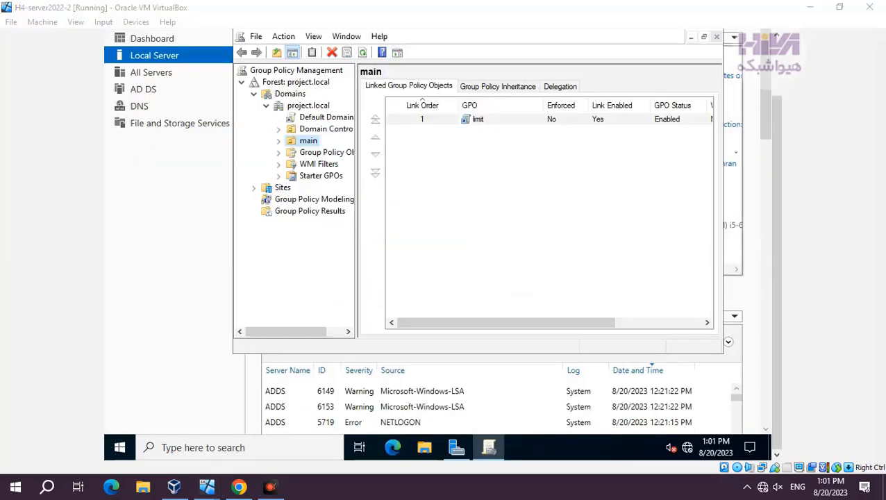
{"action": "left_click_drag", "start_coordinate": [778, 109], "coordinate": [782, 68]}
{"action": "left_click", "coordinate": [678, 71]}
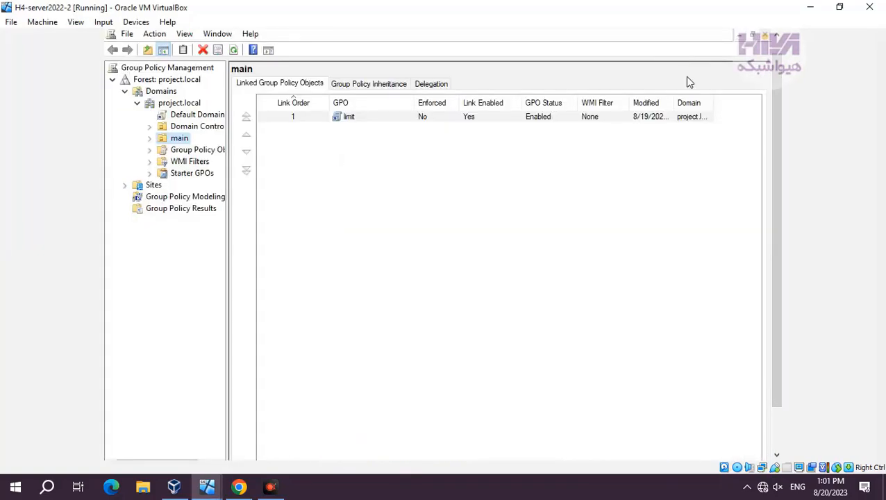
{"action": "left_click_drag", "start_coordinate": [227, 97], "coordinate": [261, 97]}
Step: Create a Group Policy Object named wsus linked to the project.local domain, without a source starter GPO
{"action": "left_click", "coordinate": [195, 107]}
{"action": "right_click", "coordinate": [195, 109]}
{"action": "left_click", "coordinate": [201, 113]}
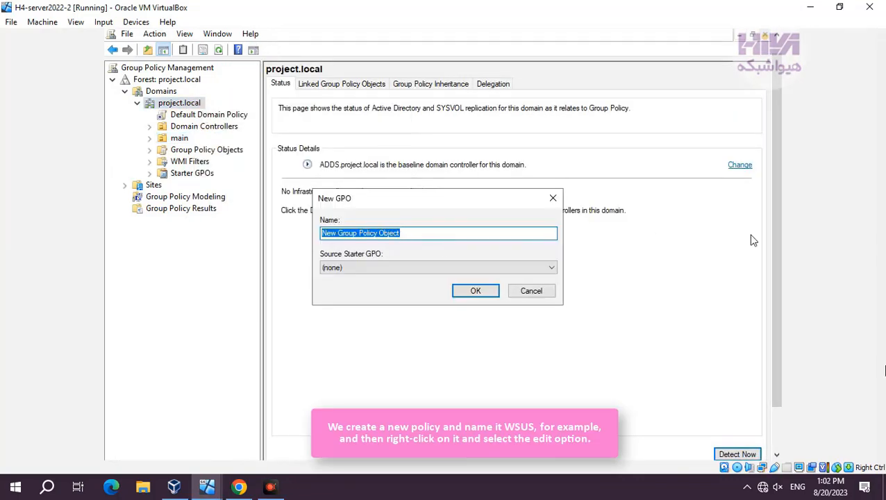
{"action": "type", "text": "wsus"}
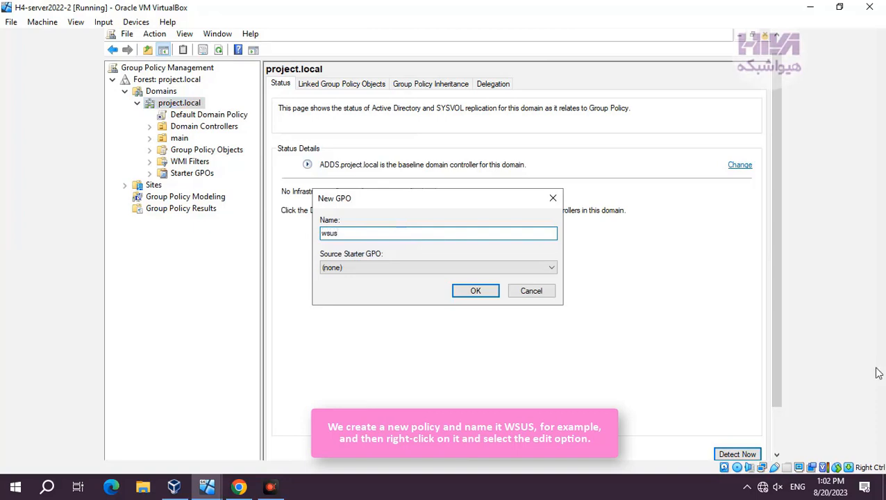
{"action": "left_click", "coordinate": [475, 291]}
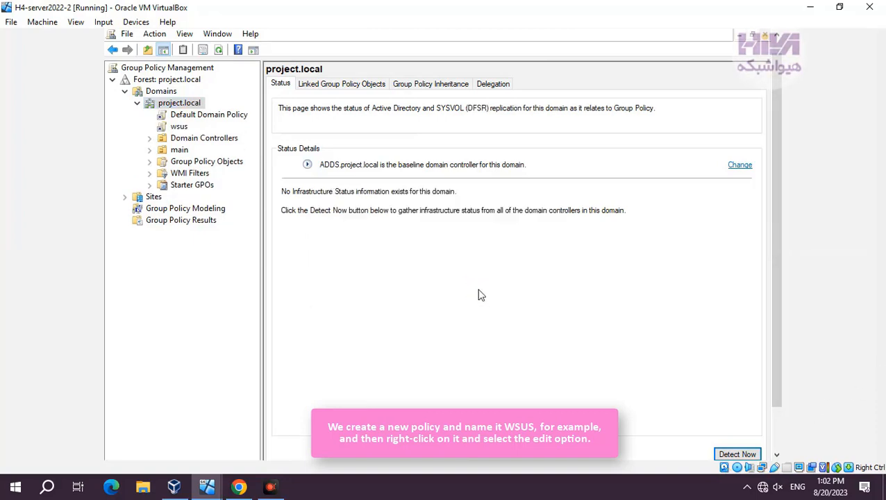
Step: Open the wsus policy for editing and widen the Group Policy Management Editor window
{"action": "left_click", "coordinate": [174, 130]}
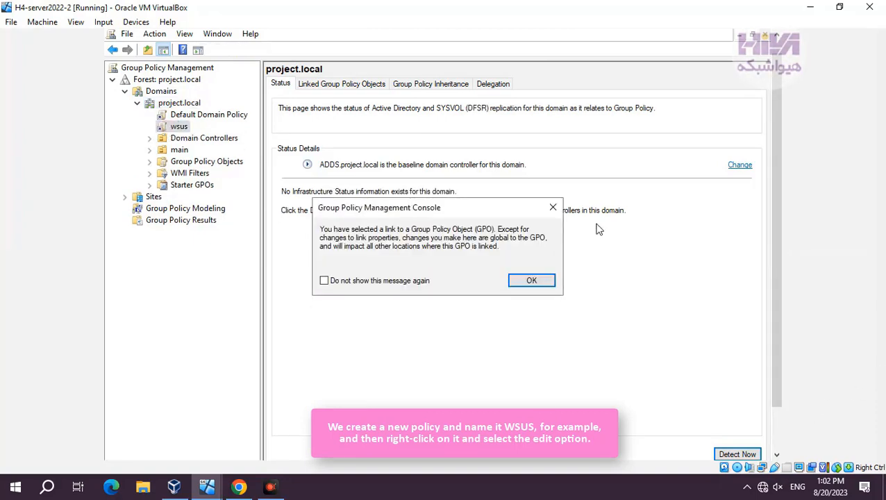
{"action": "left_click", "coordinate": [551, 203]}
{"action": "right_click", "coordinate": [177, 129]}
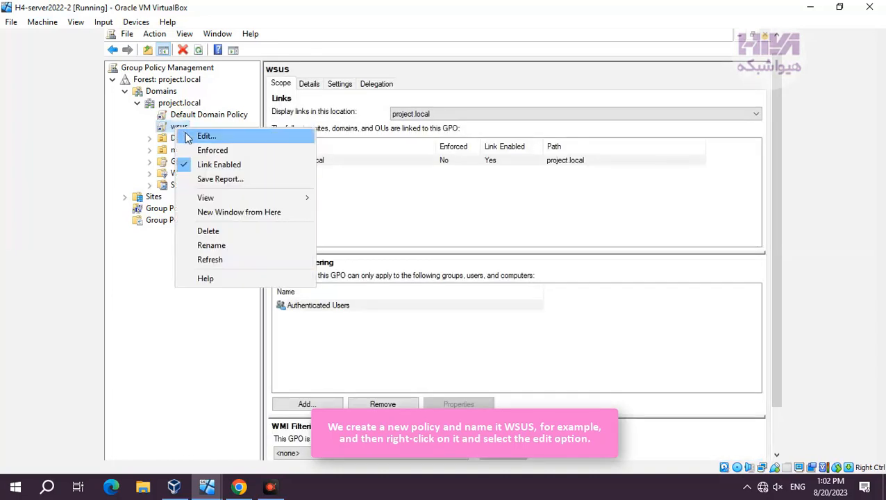
{"action": "left_click", "coordinate": [186, 135]}
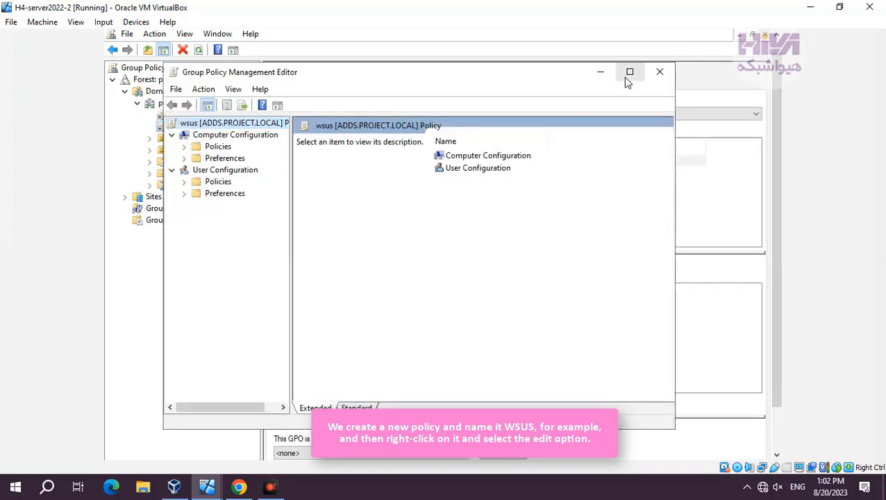
{"action": "left_click_drag", "start_coordinate": [675, 113], "coordinate": [769, 115]}
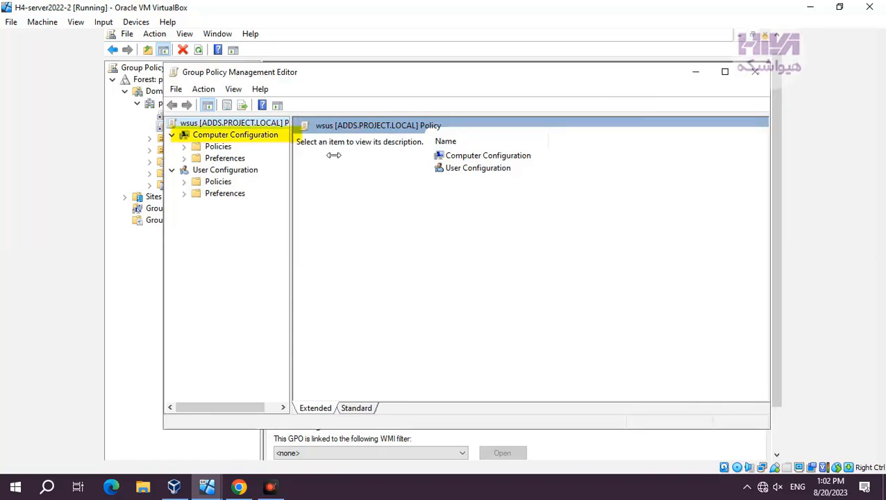
Step: Open the Windows Update settings in the wsus policy under Computer Configuration, Policies, Administrative Templates, Windows Components
{"action": "double_click", "coordinate": [271, 141]}
{"action": "double_click", "coordinate": [271, 140]}
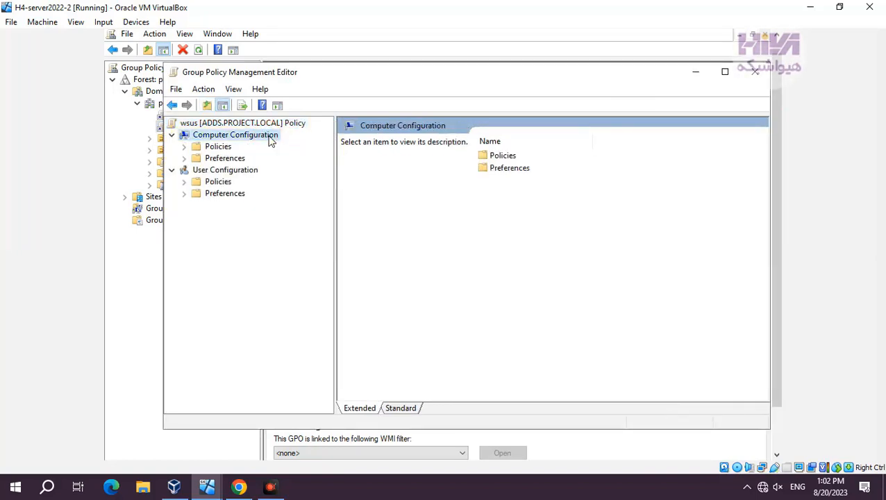
{"action": "double_click", "coordinate": [218, 147]}
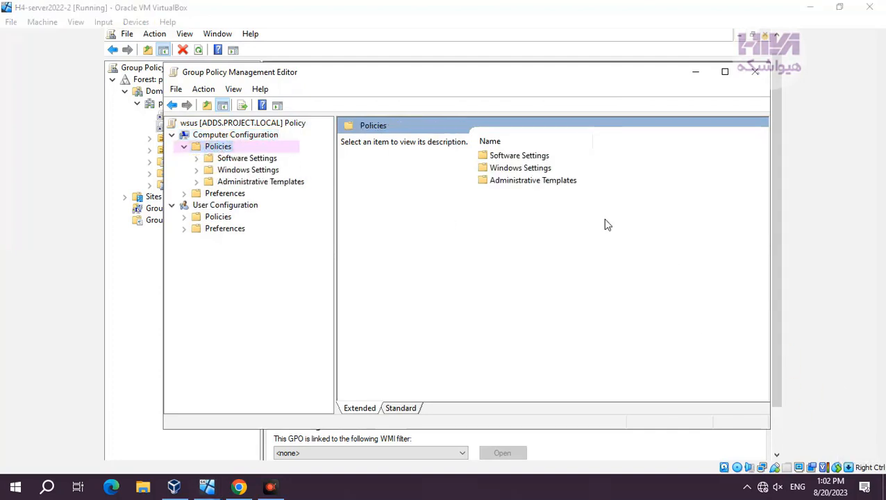
{"action": "double_click", "coordinate": [538, 182]}
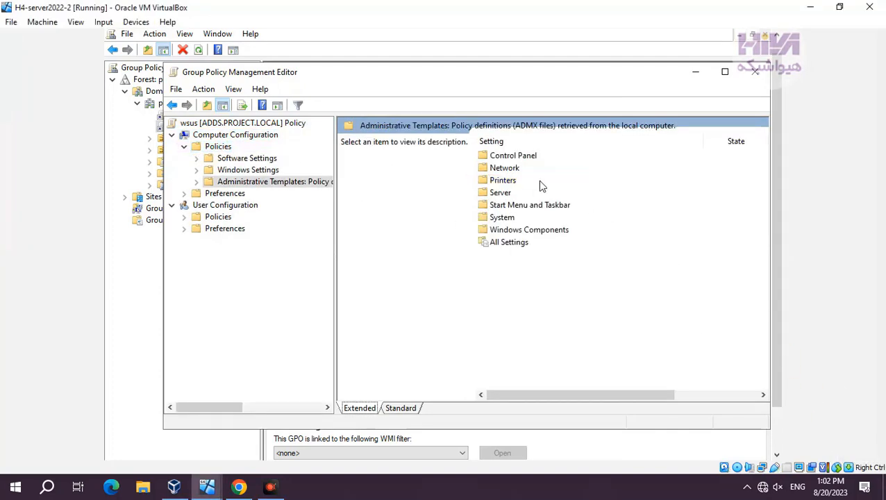
{"action": "double_click", "coordinate": [552, 230]}
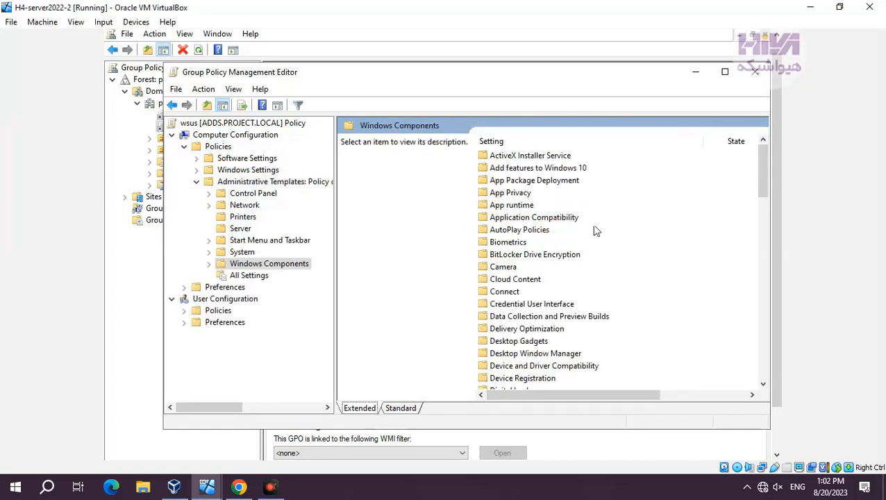
{"action": "scroll", "coordinate": [600, 323], "scroll_direction": "down", "scroll_amount": 4}
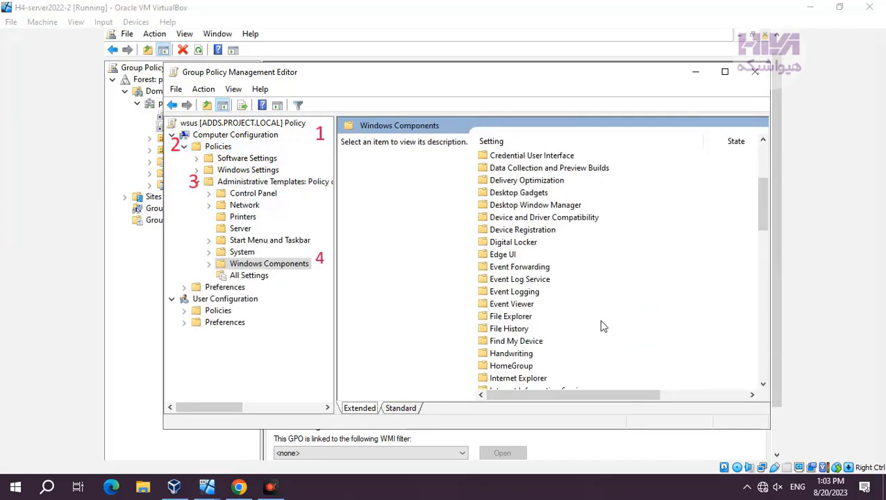
{"action": "scroll", "coordinate": [603, 326], "scroll_direction": "down", "scroll_amount": 13}
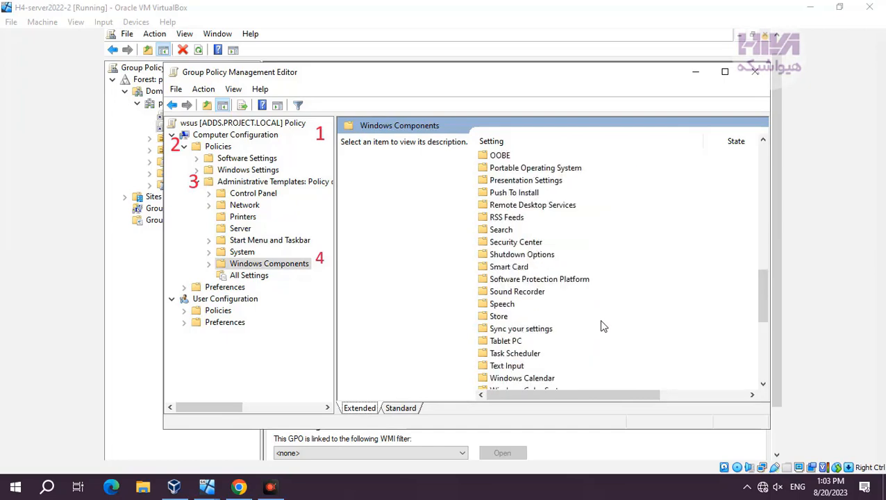
{"action": "scroll", "coordinate": [602, 326], "scroll_direction": "down", "scroll_amount": 5}
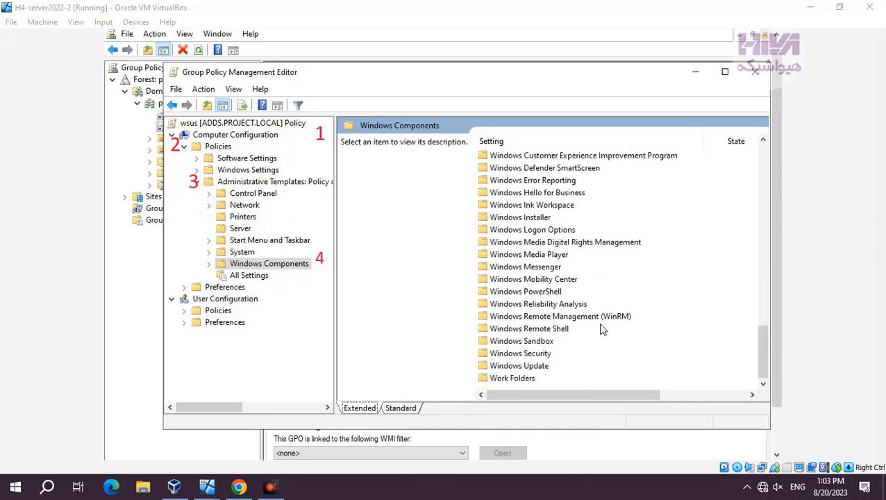
{"action": "double_click", "coordinate": [534, 366]}
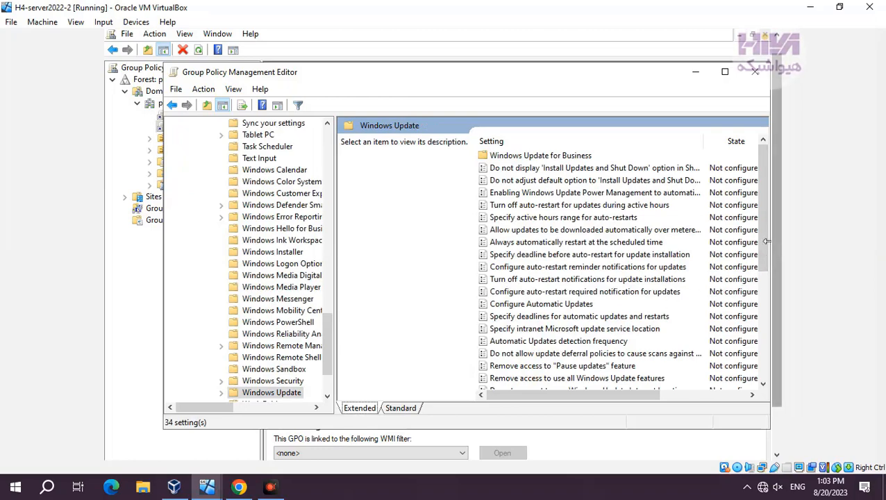
{"action": "left_click_drag", "start_coordinate": [766, 241], "coordinate": [747, 361]}
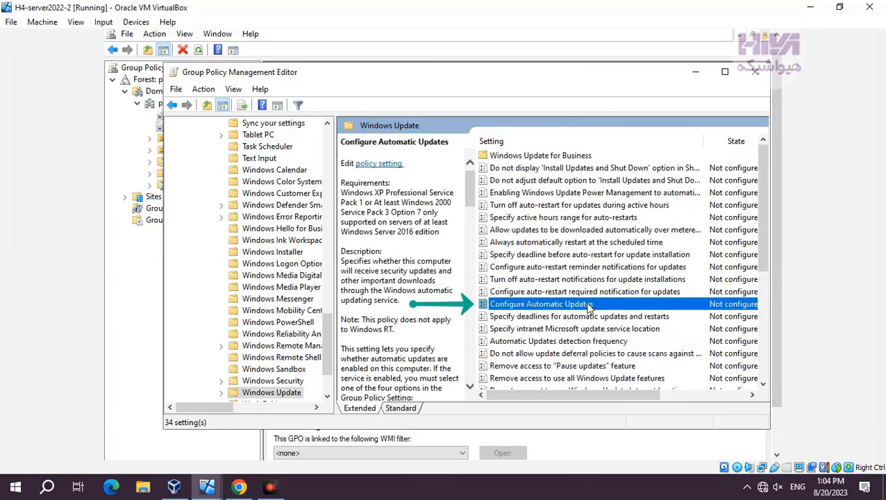
Step: Enable the Configure Automatic Updates policy and set automatic updating to 4 - Auto download and schedule the install
{"action": "double_click", "coordinate": [581, 303]}
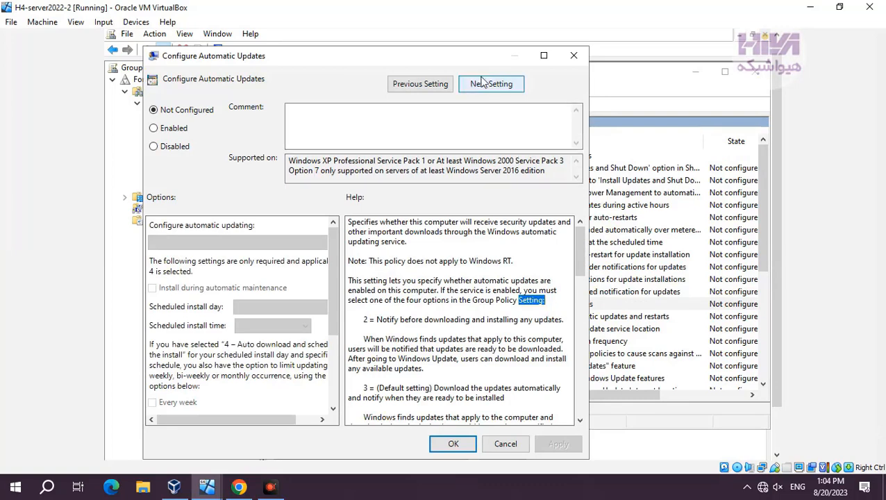
{"action": "left_click_drag", "start_coordinate": [486, 59], "coordinate": [607, 56]}
{"action": "left_click", "coordinate": [275, 127]}
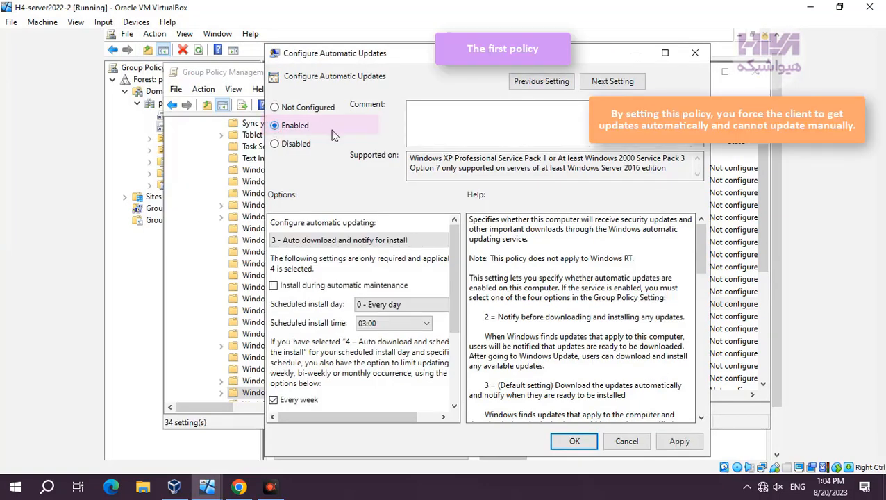
{"action": "left_click_drag", "start_coordinate": [463, 246], "coordinate": [511, 247]}
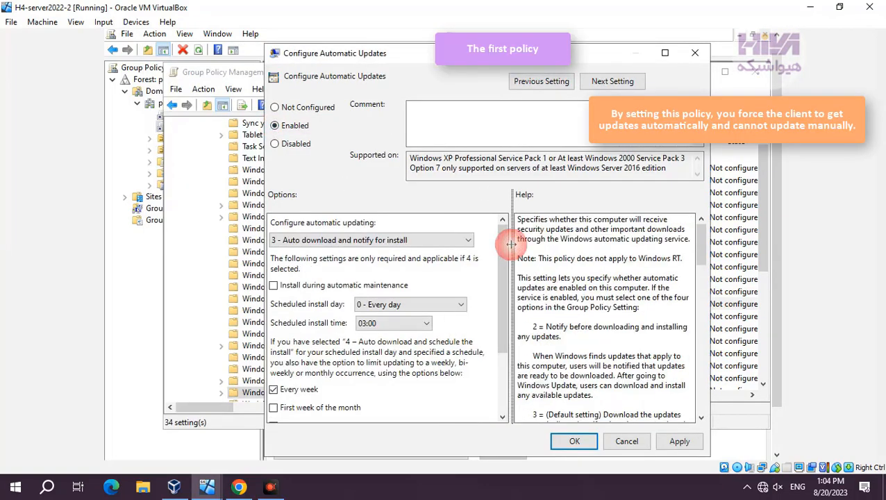
{"action": "left_click", "coordinate": [457, 240]}
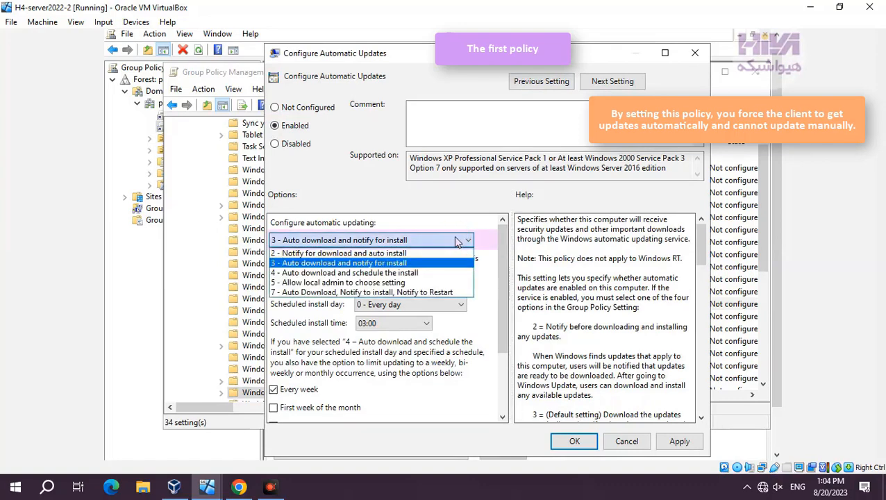
{"action": "left_click", "coordinate": [458, 241]}
{"action": "left_click", "coordinate": [444, 240]}
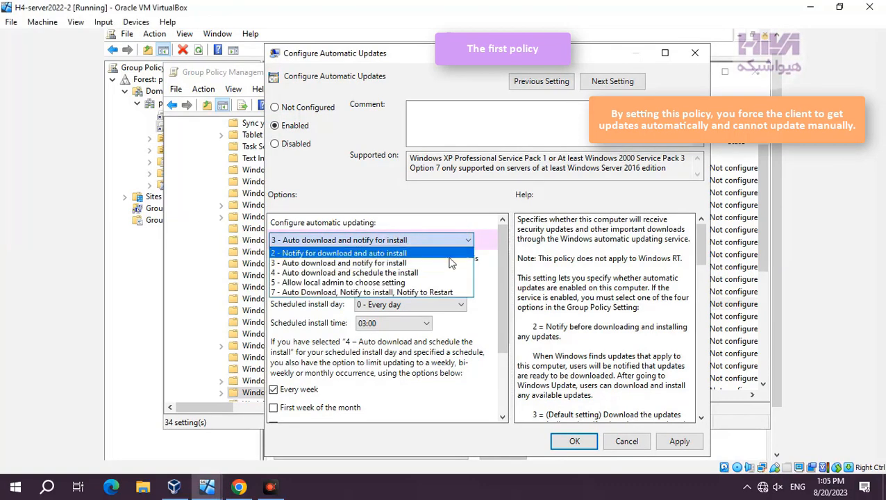
{"action": "left_click", "coordinate": [415, 273]}
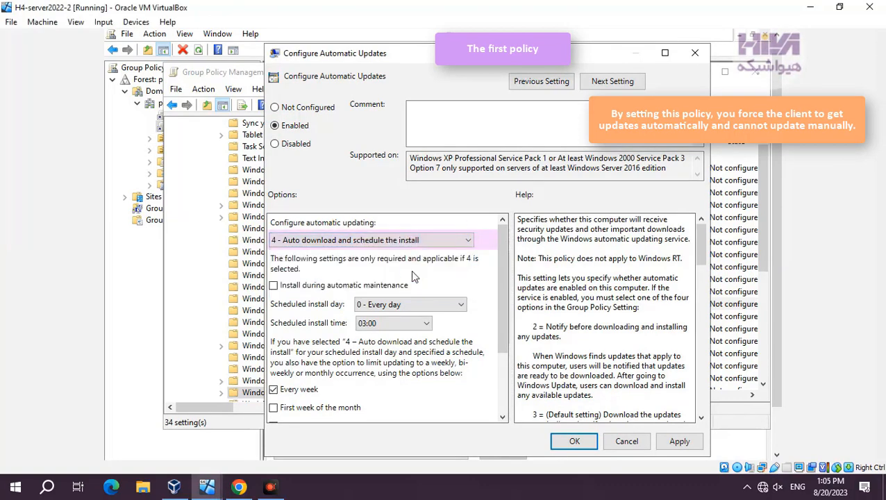
Step: Turn on Install during automatic maintenance for Configure Automatic Updates and save the policy
{"action": "left_click", "coordinate": [307, 286]}
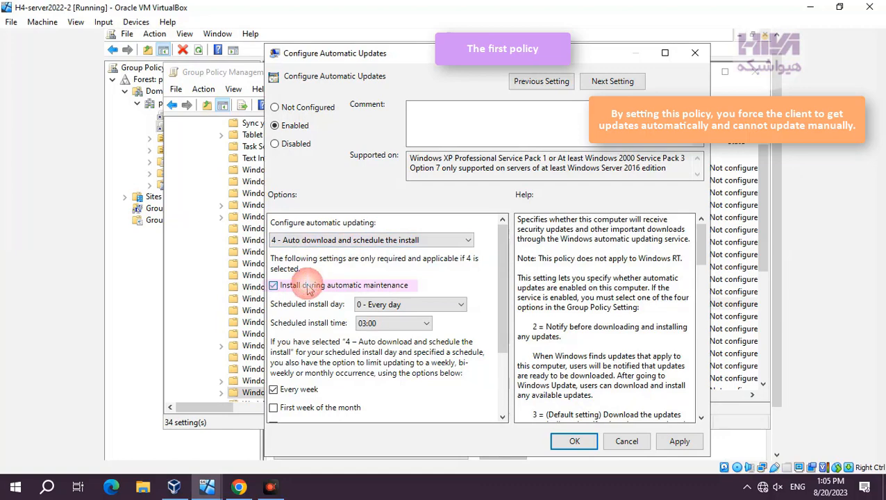
{"action": "left_click", "coordinate": [827, 427]}
{"action": "left_click_drag", "start_coordinate": [497, 310], "coordinate": [508, 327]}
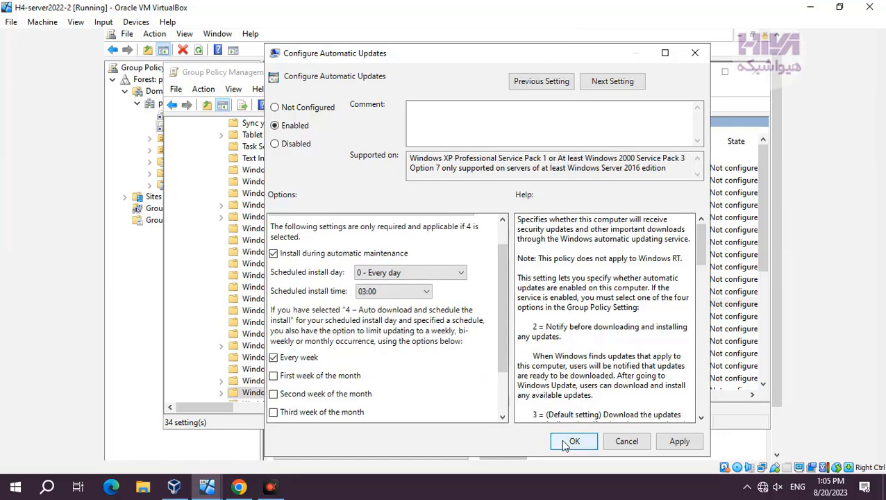
{"action": "left_click", "coordinate": [680, 443]}
{"action": "left_click", "coordinate": [573, 443]}
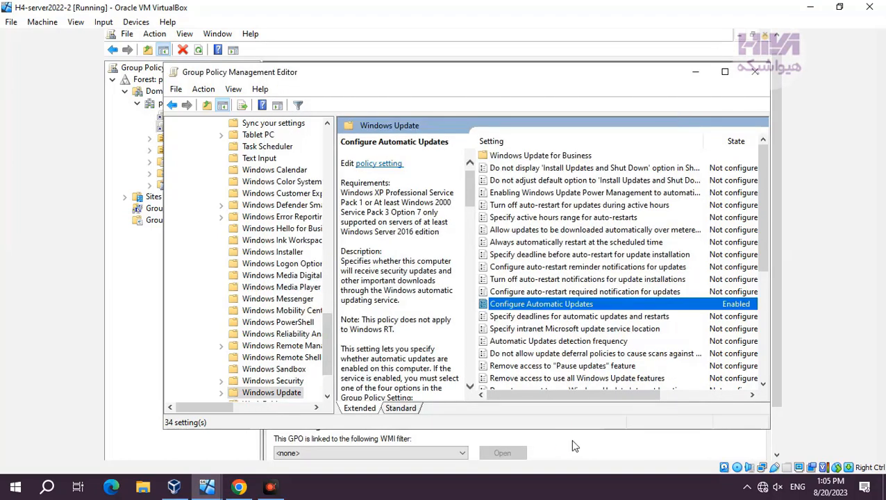
Step: Enable Specify intranet Microsoft update service location and set the intranet update service for detecting updates to http:\\10.0.0.40:8530
{"action": "scroll", "coordinate": [571, 332], "scroll_direction": "down", "scroll_amount": 2}
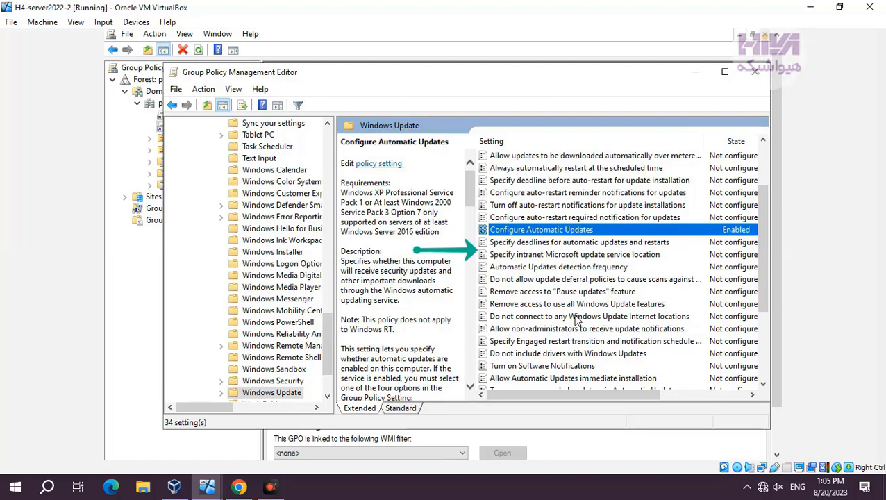
{"action": "left_click", "coordinate": [625, 256]}
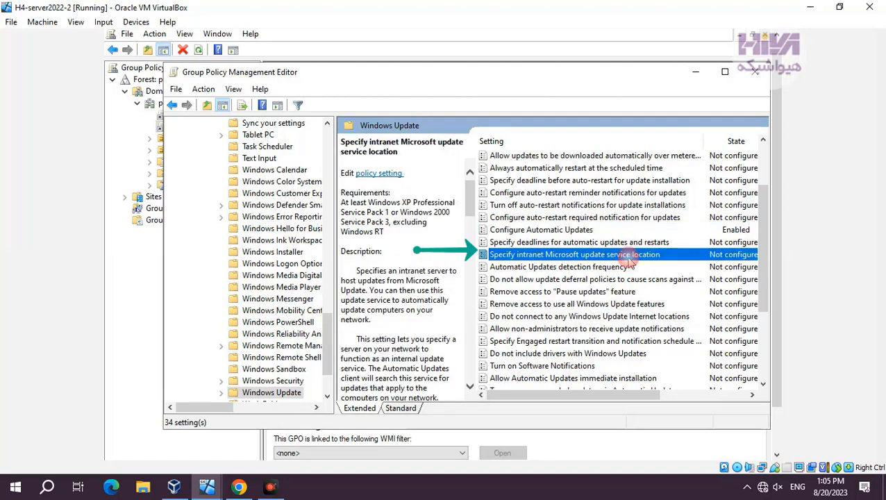
{"action": "double_click", "coordinate": [641, 256]}
{"action": "left_click_drag", "start_coordinate": [466, 83], "coordinate": [535, 78]}
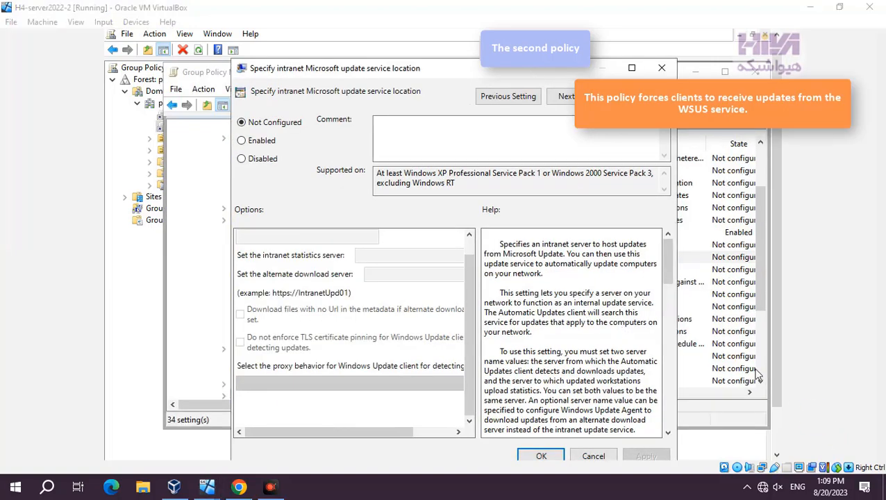
{"action": "left_click", "coordinate": [261, 140]}
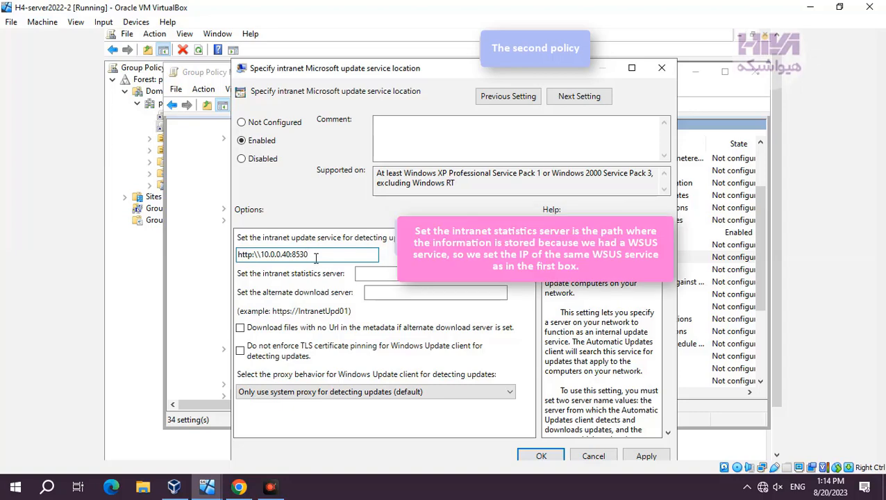
Step: Copy the update service address http:\\10.0.0.40:8530 into the intranet statistics server setting and save the policy
{"action": "left_click_drag", "start_coordinate": [316, 257], "coordinate": [226, 256]}
{"action": "right_click", "coordinate": [254, 261]}
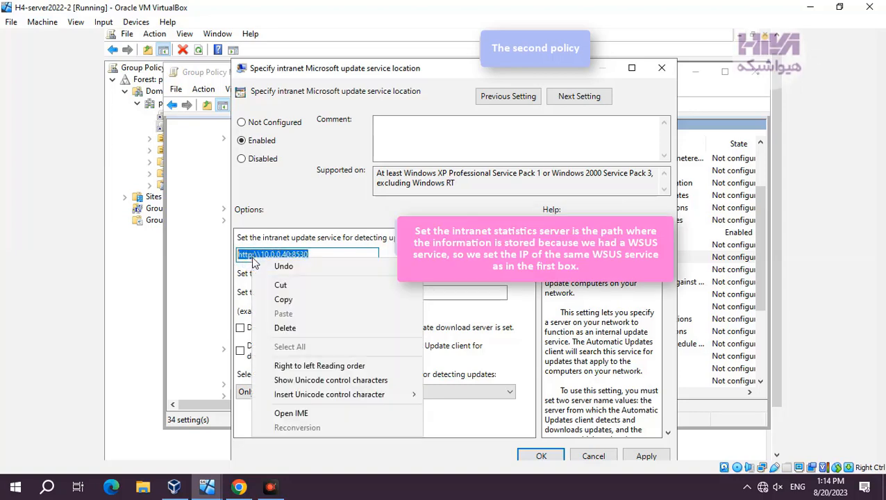
{"action": "left_click", "coordinate": [283, 300]}
{"action": "left_click", "coordinate": [379, 275]}
{"action": "right_click", "coordinate": [381, 275]}
{"action": "left_click", "coordinate": [411, 331]}
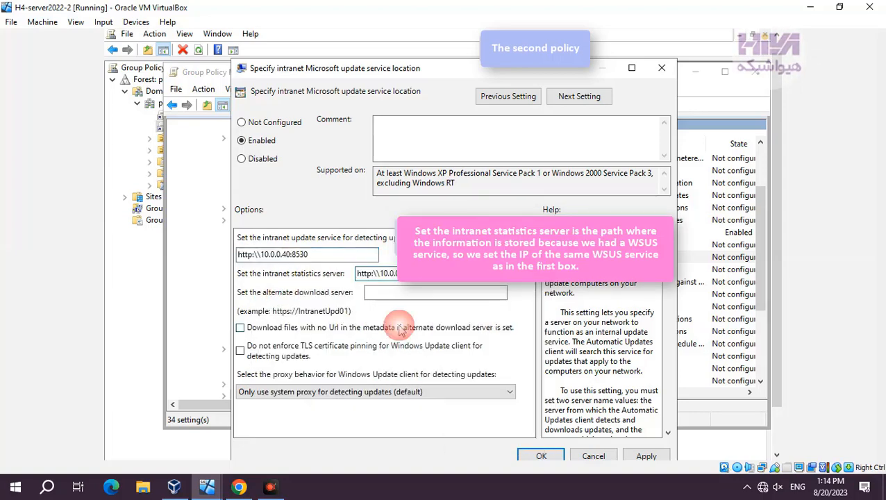
{"action": "left_click_drag", "start_coordinate": [574, 72], "coordinate": [582, 56]}
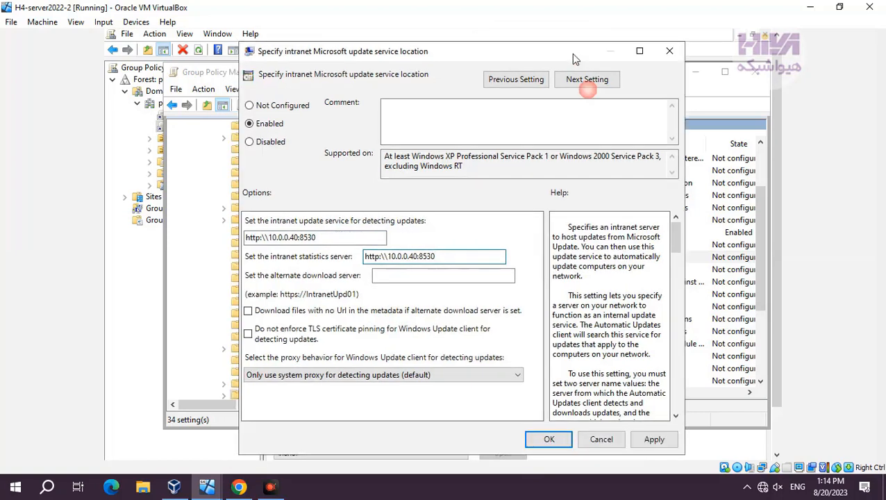
{"action": "left_click", "coordinate": [652, 439]}
{"action": "left_click", "coordinate": [550, 440]}
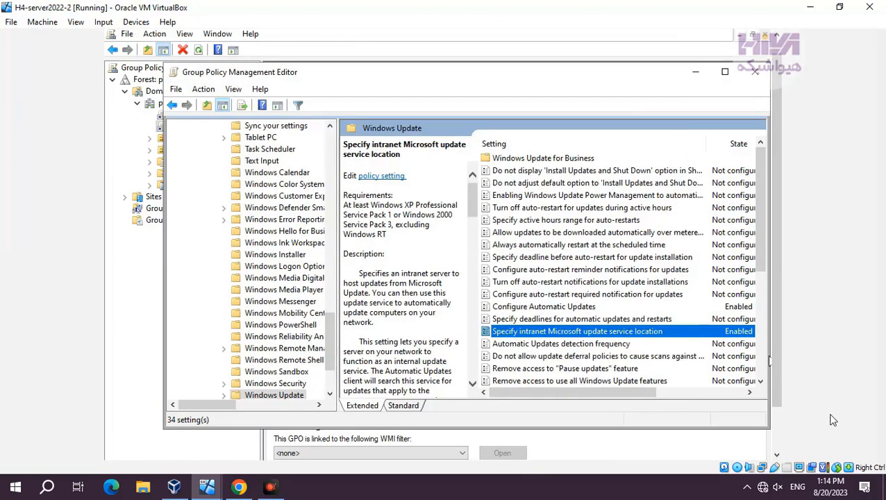
Step: Enable Configure auto-restart reminder notifications for updates with a period of 30 minutes and save the policy
{"action": "left_click", "coordinate": [552, 270]}
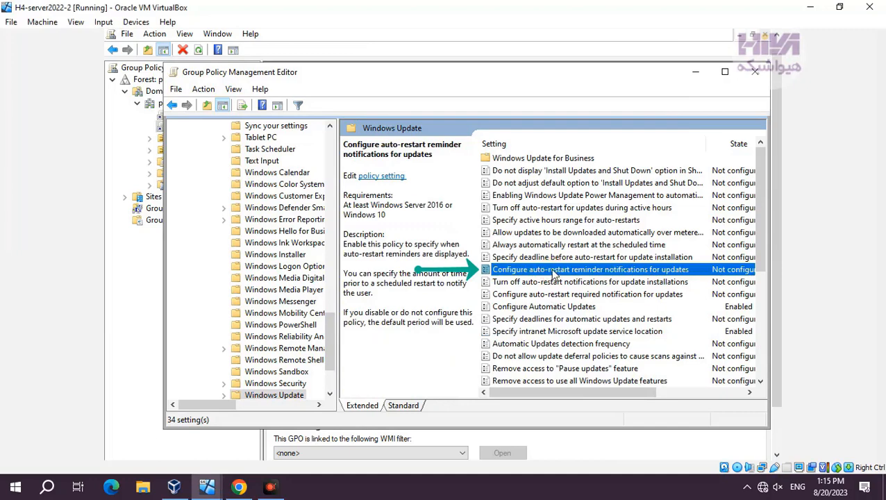
{"action": "double_click", "coordinate": [598, 273]}
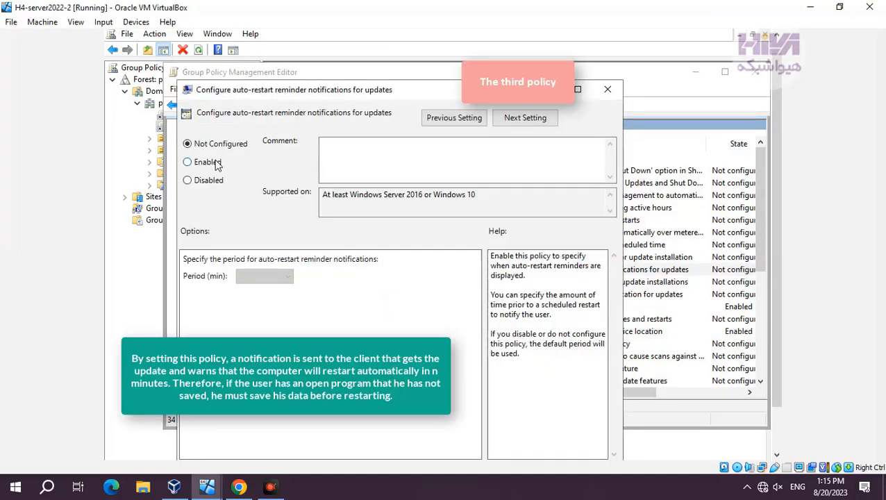
{"action": "left_click", "coordinate": [216, 163]}
{"action": "left_click", "coordinate": [258, 277]}
{"action": "left_click", "coordinate": [262, 299]}
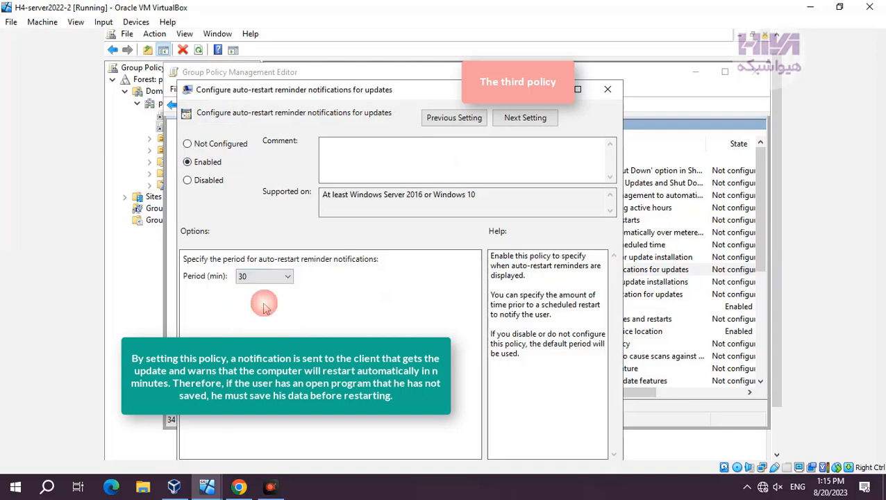
{"action": "left_click", "coordinate": [431, 78]}
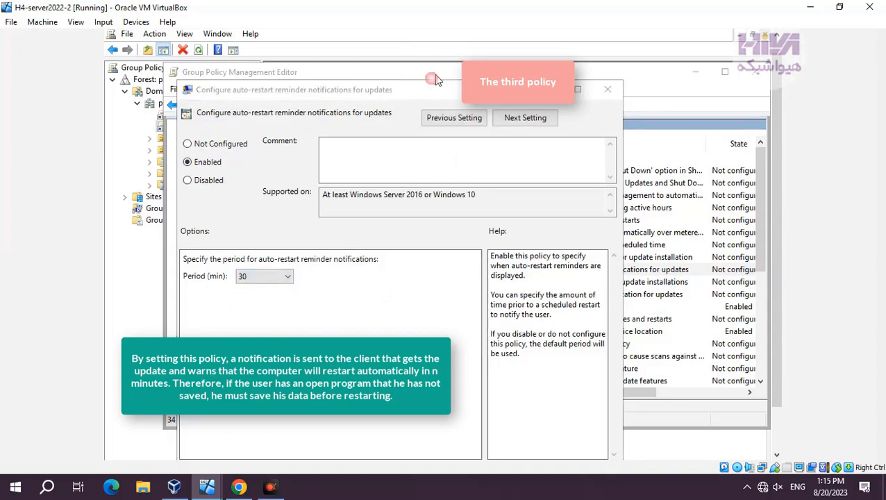
{"action": "left_click_drag", "start_coordinate": [433, 88], "coordinate": [496, 41]}
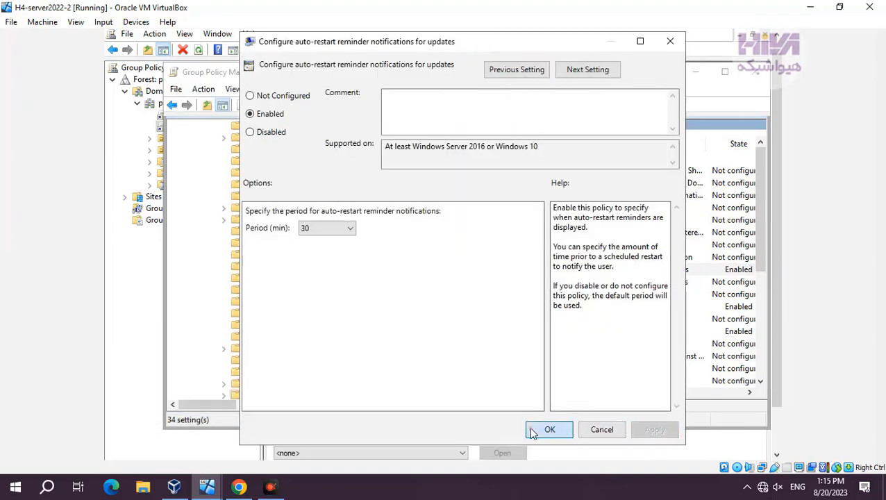
{"action": "left_click", "coordinate": [532, 431]}
Step: Enable Configure auto-restart required notification for updates with the 1 - Auto dismissal method and save the policy
{"action": "left_click", "coordinate": [512, 295]}
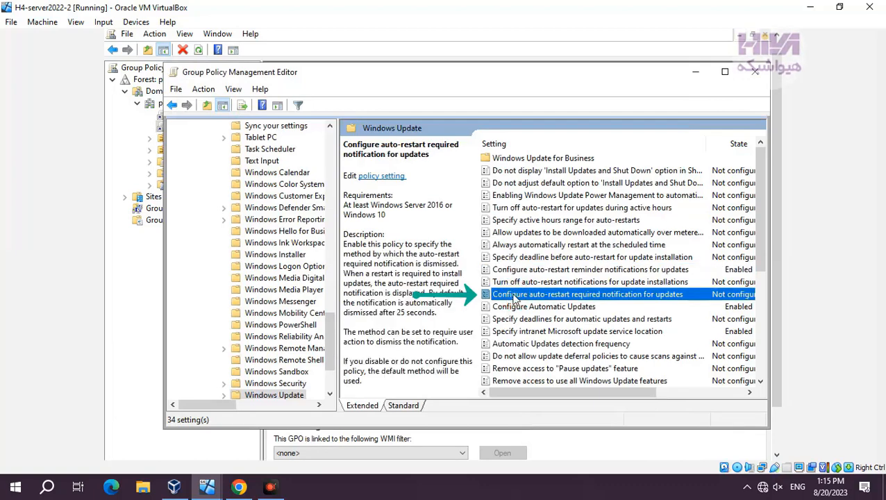
{"action": "double_click", "coordinate": [661, 297]}
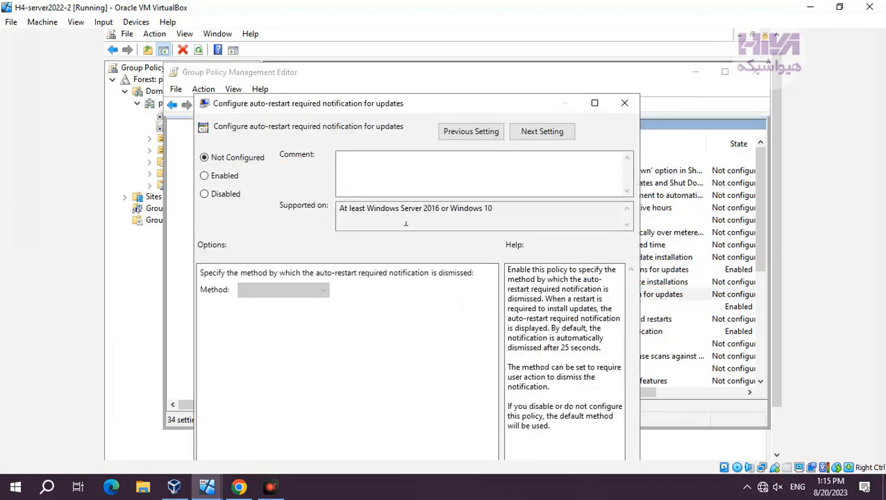
{"action": "left_click_drag", "start_coordinate": [421, 105], "coordinate": [460, 77]}
{"action": "left_click", "coordinate": [272, 154]}
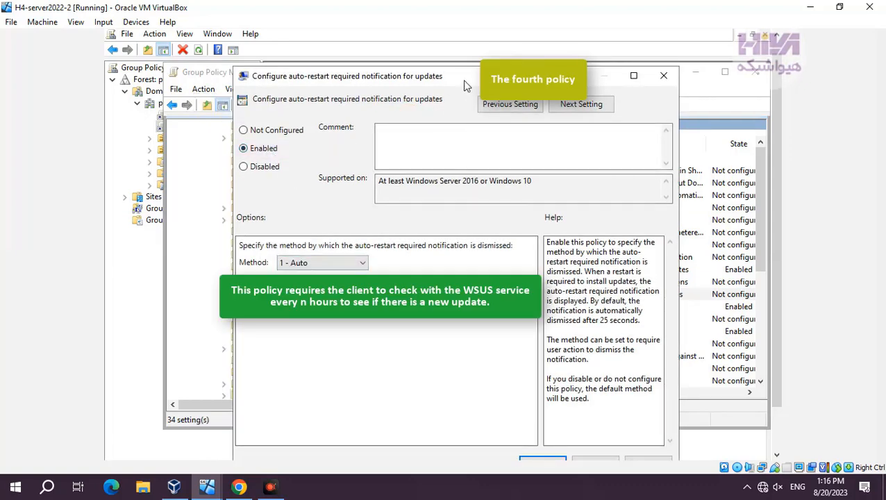
{"action": "left_click_drag", "start_coordinate": [465, 85], "coordinate": [480, 63]}
{"action": "left_click", "coordinate": [557, 444]}
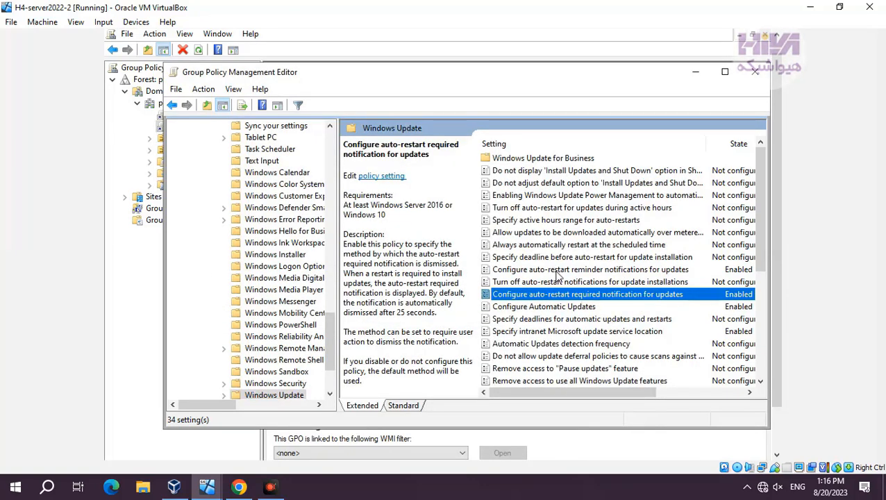
Step: Enable Automatic Updates detection frequency with a 22-hour interval, save the policy and close the Group Policy Management Editor
{"action": "double_click", "coordinate": [595, 343]}
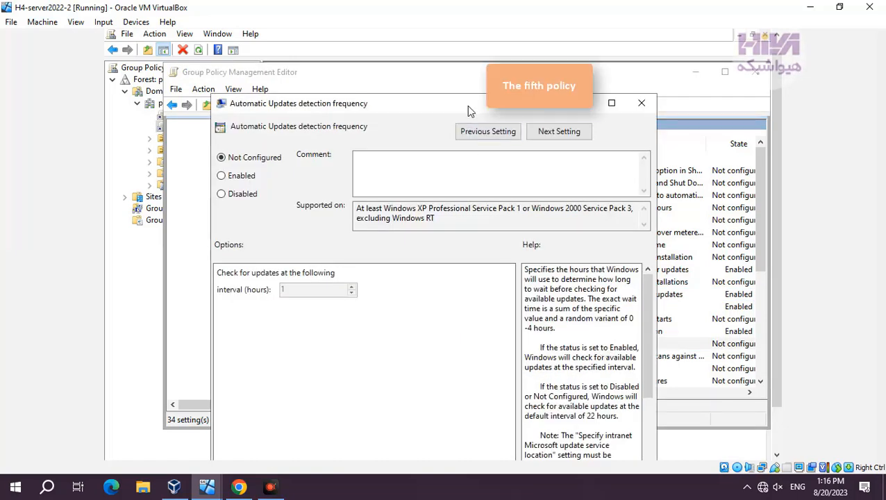
{"action": "left_click_drag", "start_coordinate": [466, 106], "coordinate": [519, 82]}
{"action": "left_click", "coordinate": [295, 153]}
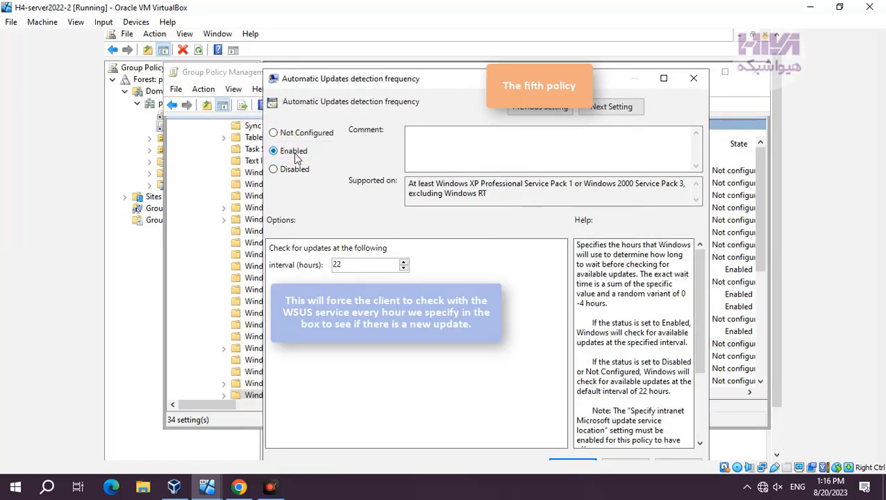
{"action": "left_click_drag", "start_coordinate": [477, 79], "coordinate": [477, 54]}
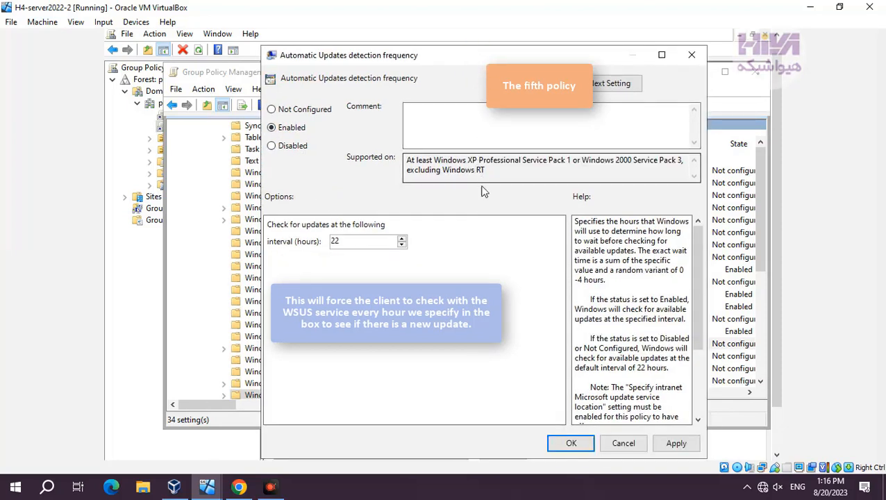
{"action": "left_click", "coordinate": [570, 443]}
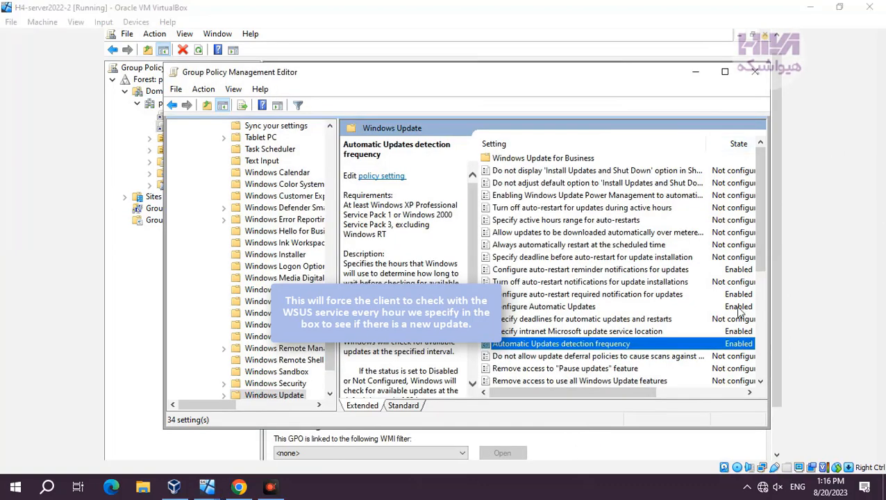
{"action": "left_click", "coordinate": [722, 282]}
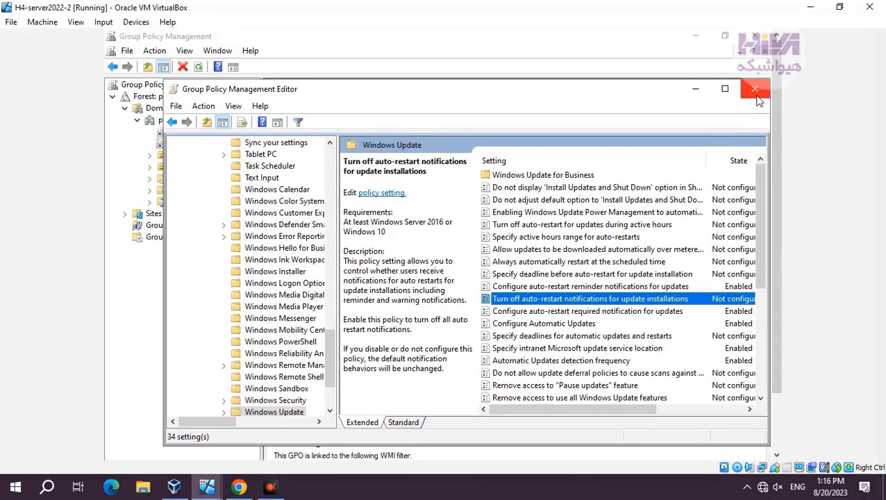
{"action": "left_click", "coordinate": [757, 90]}
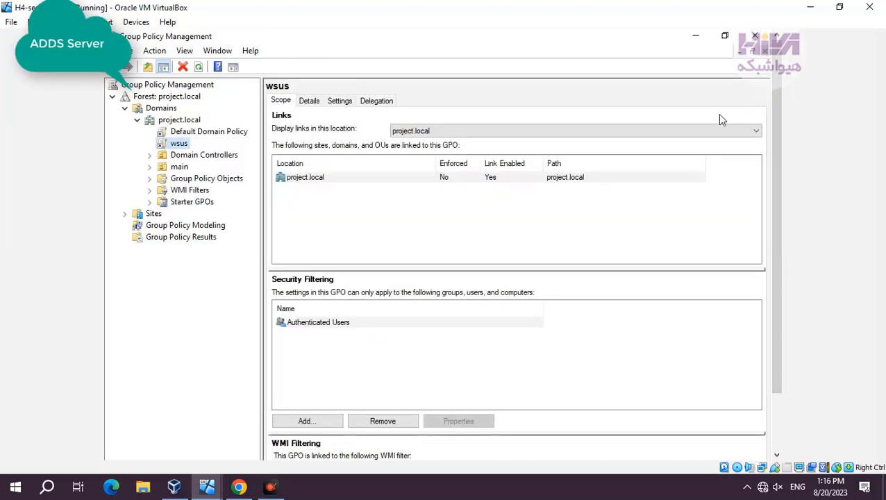
Step: Force a Group Policy update on the domain server with gpupdate /force in Command Prompt, and close the prompt
{"action": "left_click_drag", "start_coordinate": [776, 167], "coordinate": [770, 222]}
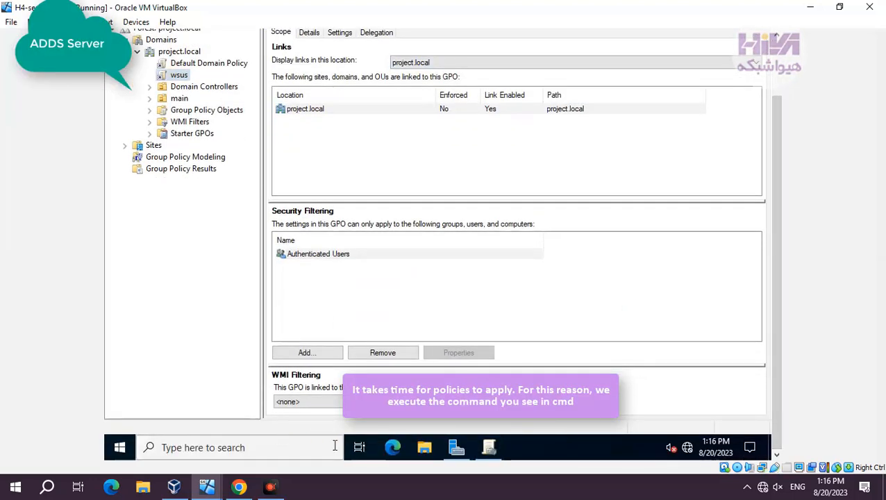
{"action": "left_click", "coordinate": [243, 447]}
{"action": "type", "text": "cmd"}
{"action": "key", "text": "Return"}
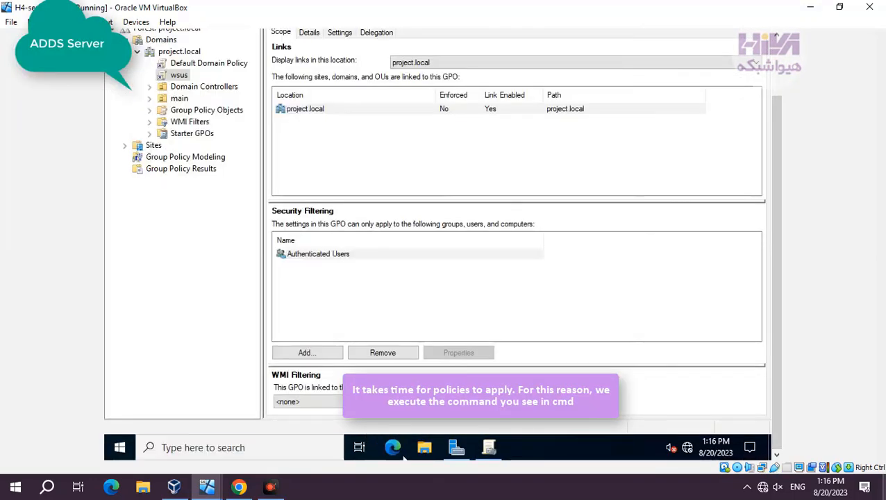
{"action": "left_click_drag", "start_coordinate": [777, 245], "coordinate": [795, 172]}
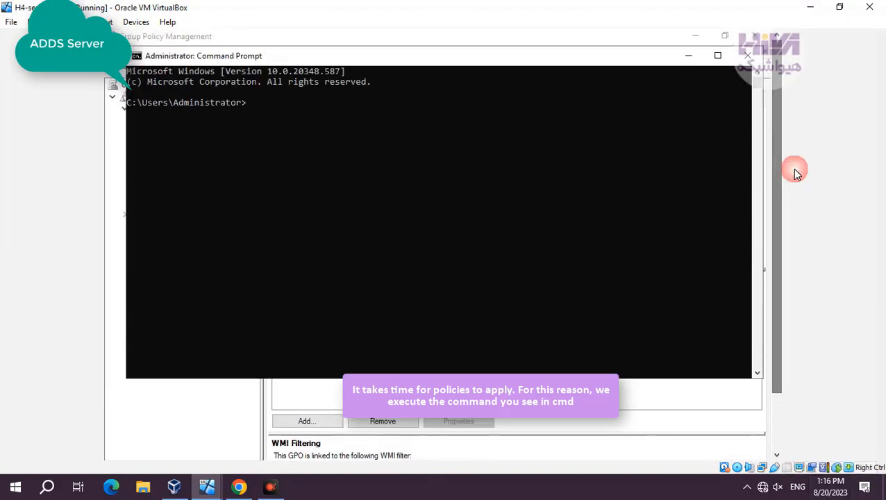
{"action": "type", "text": "gp"}
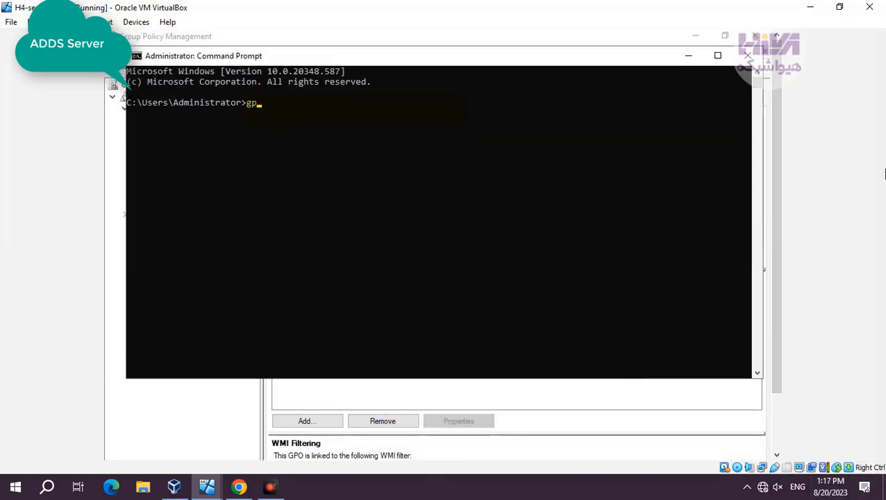
{"action": "type", "text": "update"}
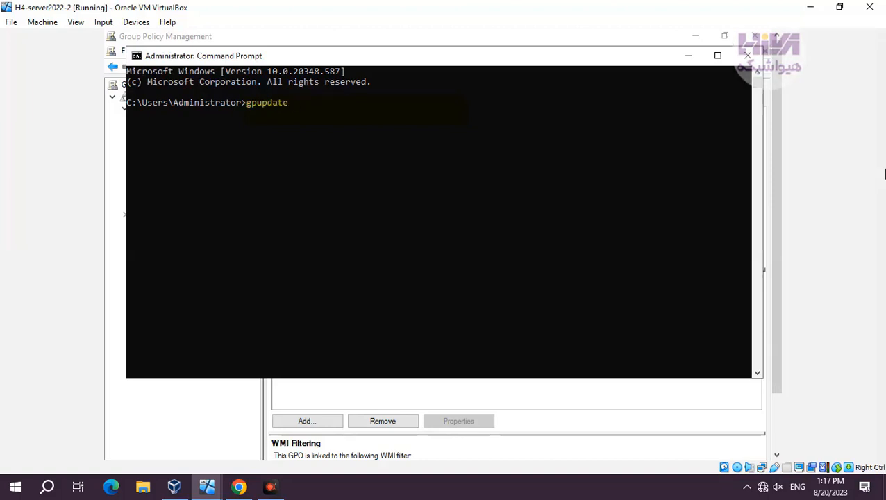
{"action": "type", "text": " /force"}
{"action": "key", "text": "Return"}
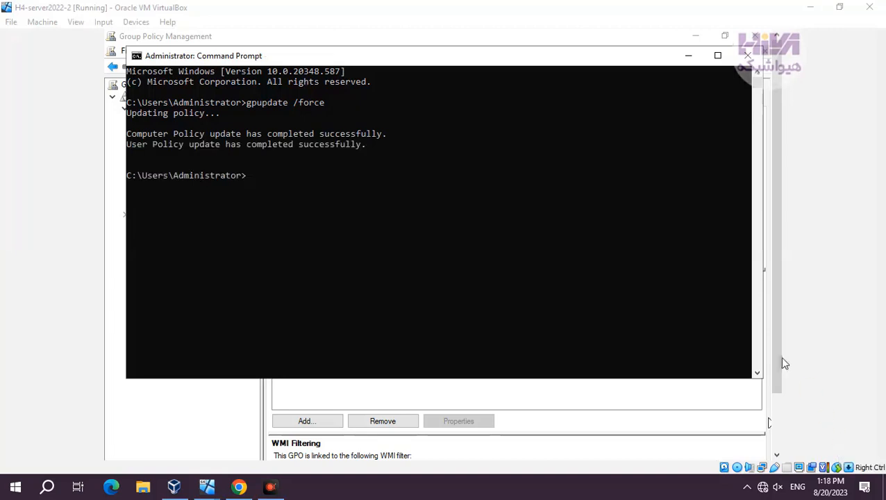
{"action": "left_click", "coordinate": [748, 57]}
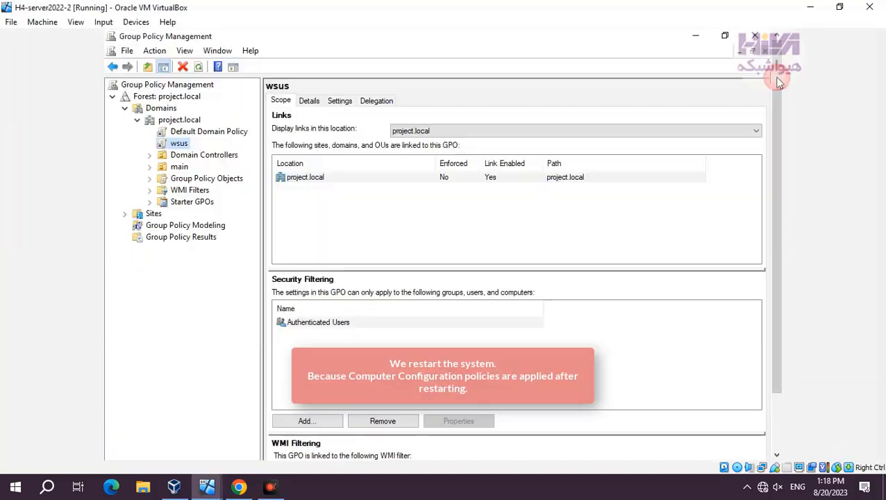
Step: Restart the H4-server2022-2 server with Other (Unplanned) as the reason
{"action": "left_click", "coordinate": [120, 447]}
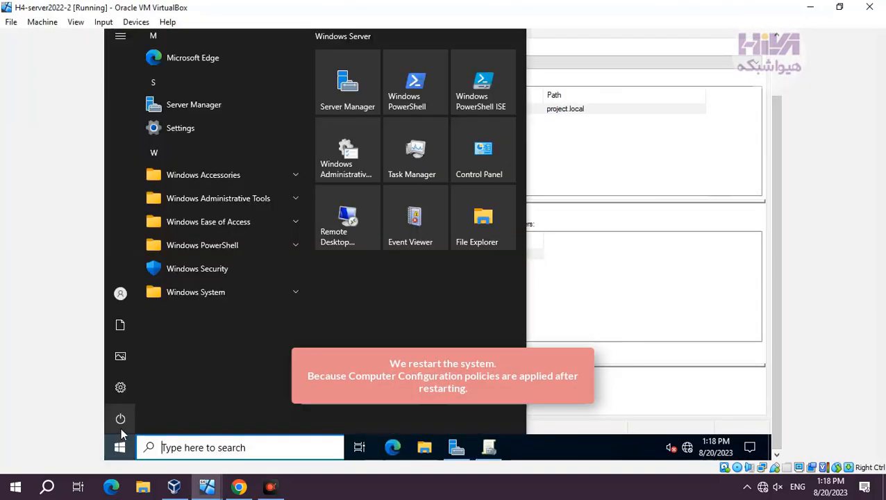
{"action": "left_click", "coordinate": [132, 419]}
{"action": "left_click", "coordinate": [211, 394]}
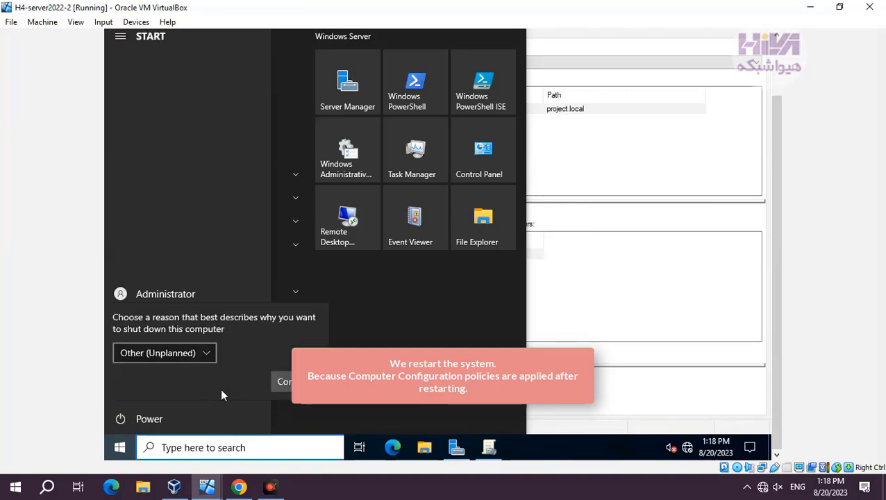
{"action": "left_click", "coordinate": [224, 388]}
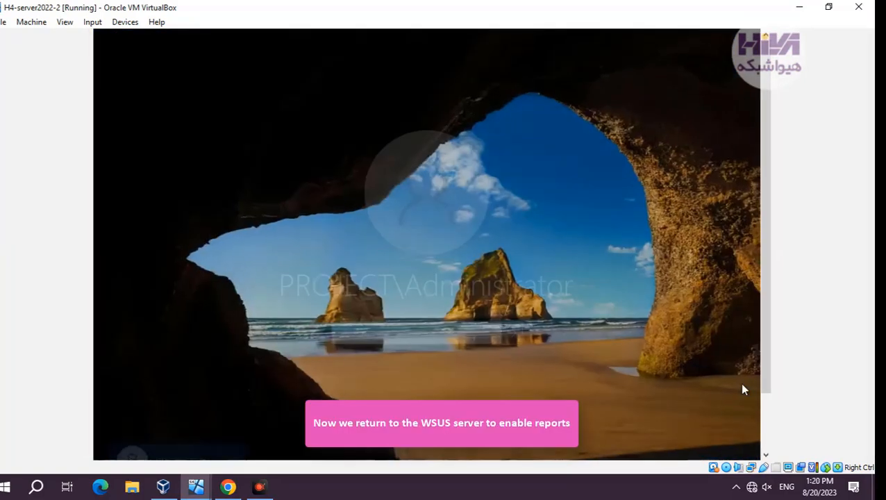
Step: Sign in to the restarted domain server as the domain Administrator by entering the account password
{"action": "key", "text": "ctrl+alt+Delete"}
{"action": "type", "text": "•••"}
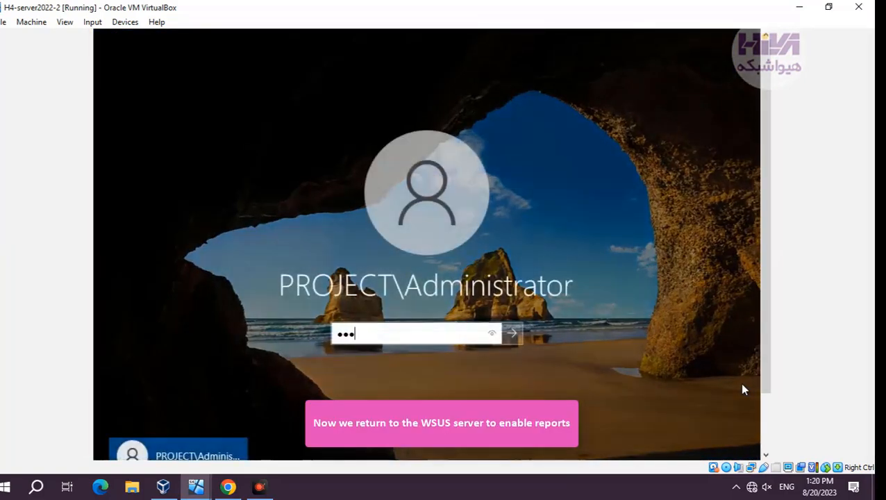
{"action": "key", "text": "Return"}
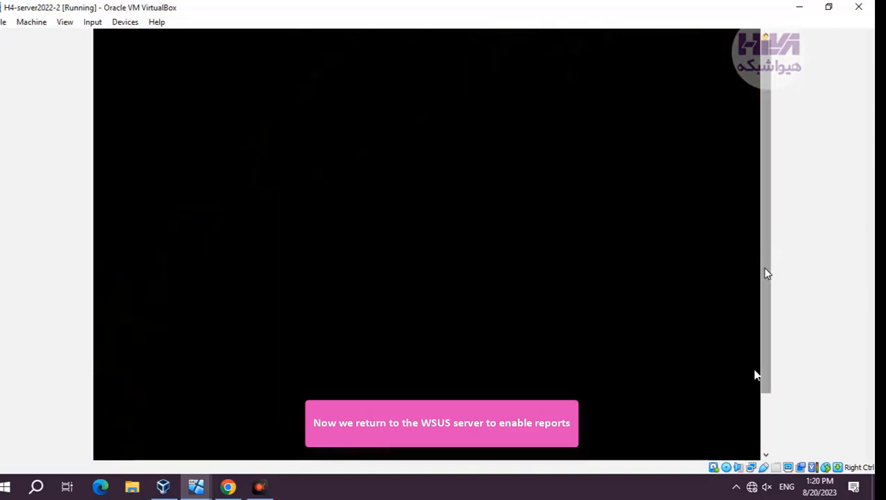
Step: Switch to the wsus virtual machine and open the Windows Server Update Services console with the WSUS server node expanded
{"action": "mouse_move", "coordinate": [195, 486]}
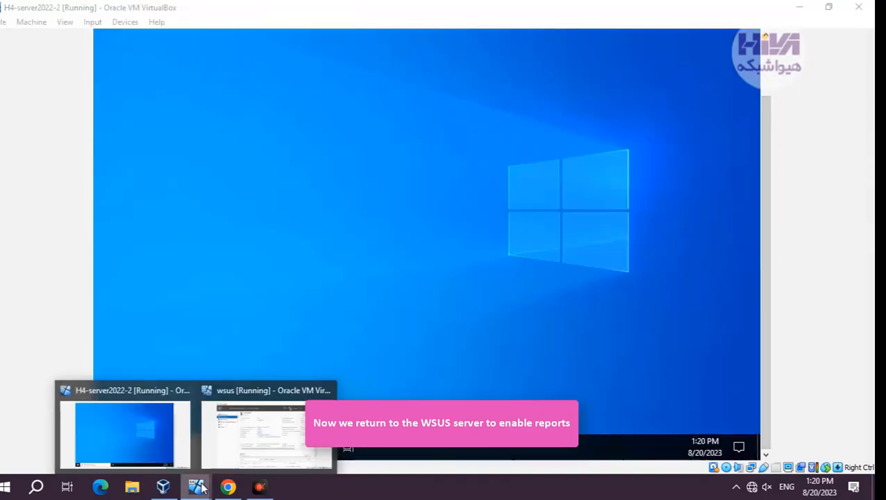
{"action": "left_click", "coordinate": [249, 449]}
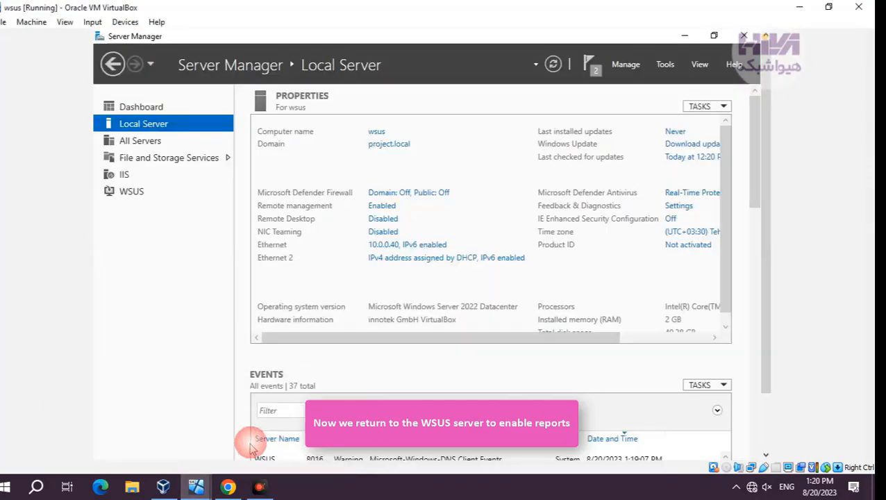
{"action": "left_click", "coordinate": [668, 66]}
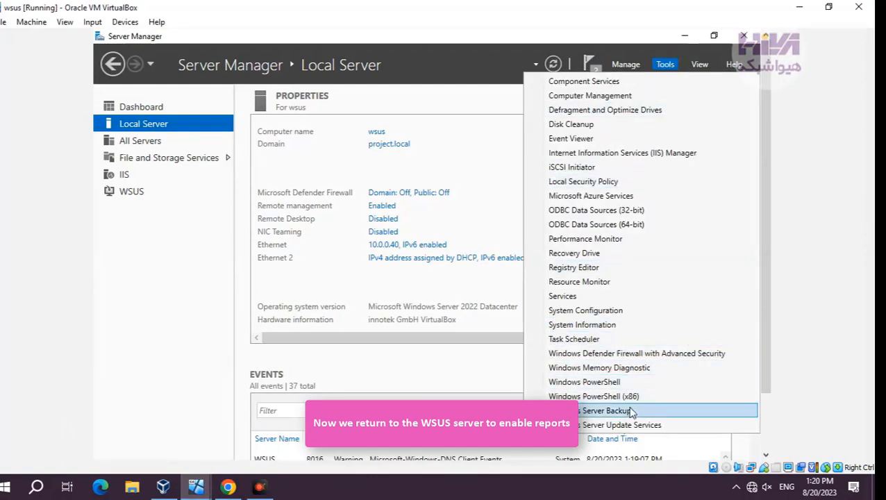
{"action": "left_click", "coordinate": [683, 426]}
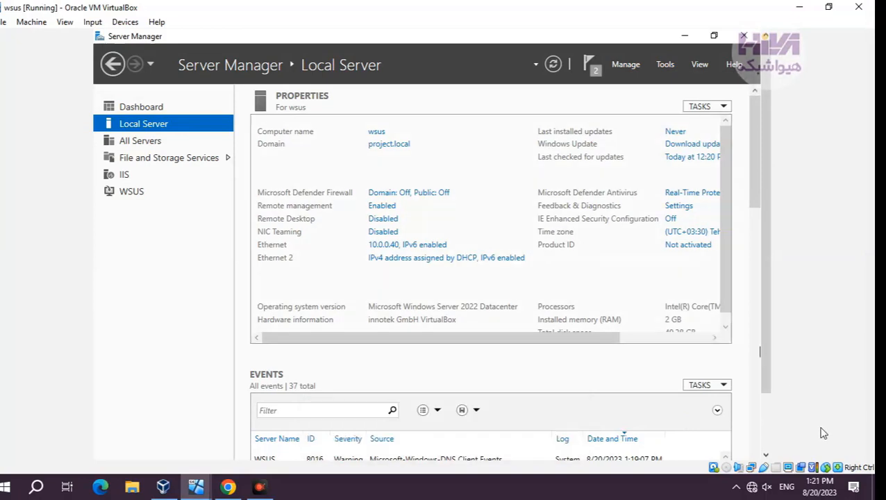
{"action": "left_click", "coordinate": [150, 113]}
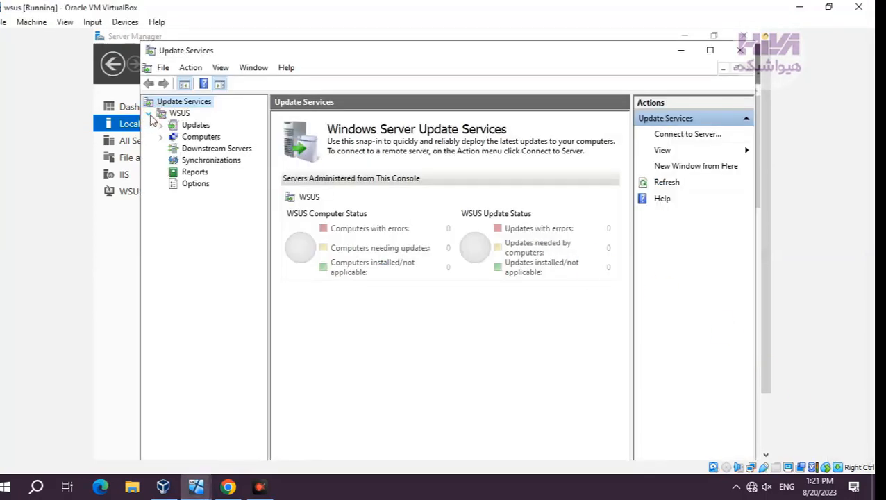
Step: Try to open the Update Status Summary report and follow the link to the required Microsoft Report Viewer 2012 Redistributable
{"action": "left_click", "coordinate": [189, 172]}
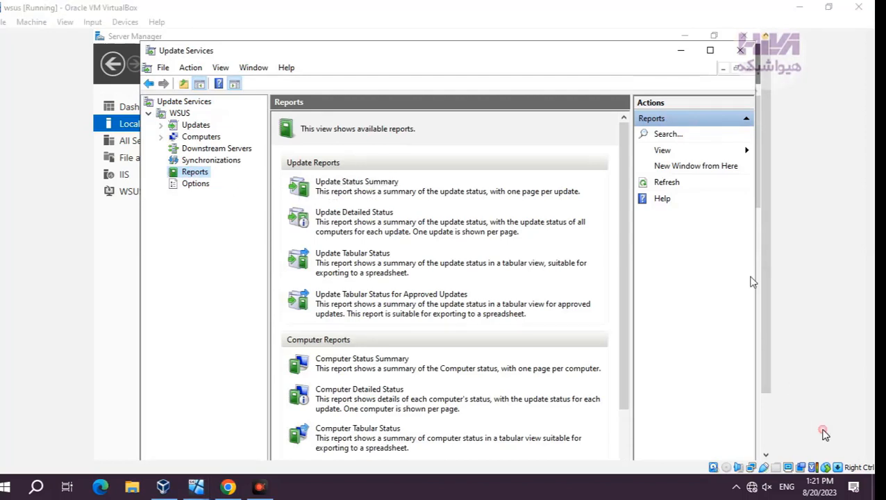
{"action": "left_click", "coordinate": [366, 182]}
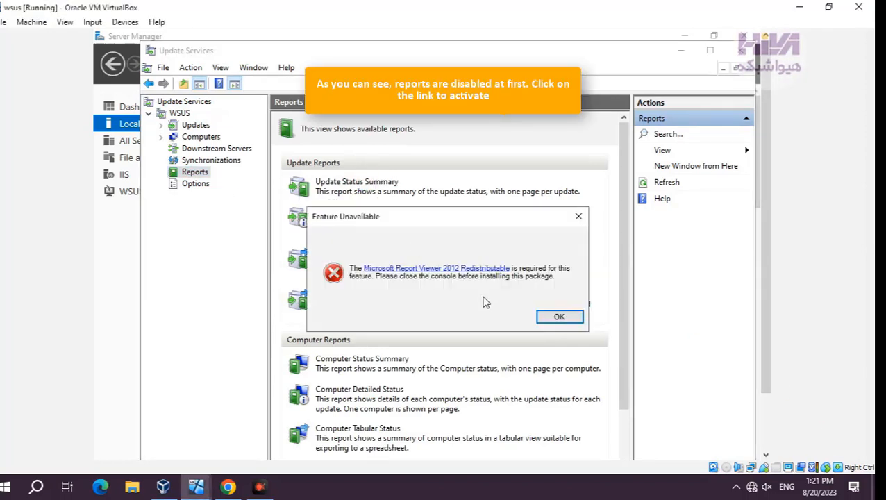
{"action": "left_click", "coordinate": [451, 273]}
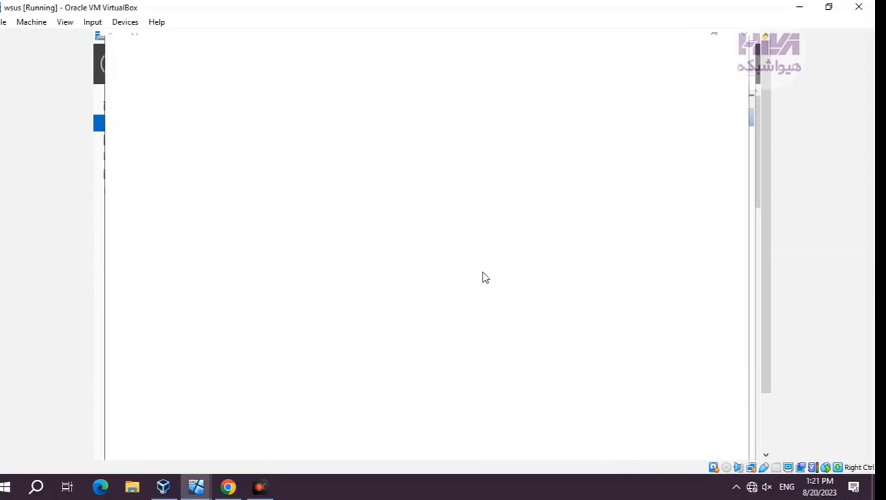
{"action": "left_click_drag", "start_coordinate": [550, 52], "coordinate": [570, 29]}
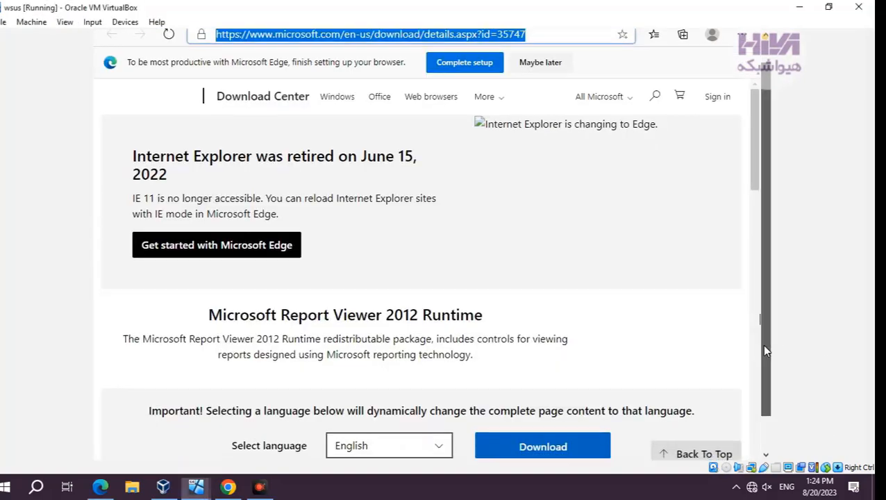
Step: Download the English Microsoft Report Viewer 2012 Runtime from the Microsoft Download Center page
{"action": "scroll", "coordinate": [766, 350], "scroll_direction": "down", "scroll_amount": 1}
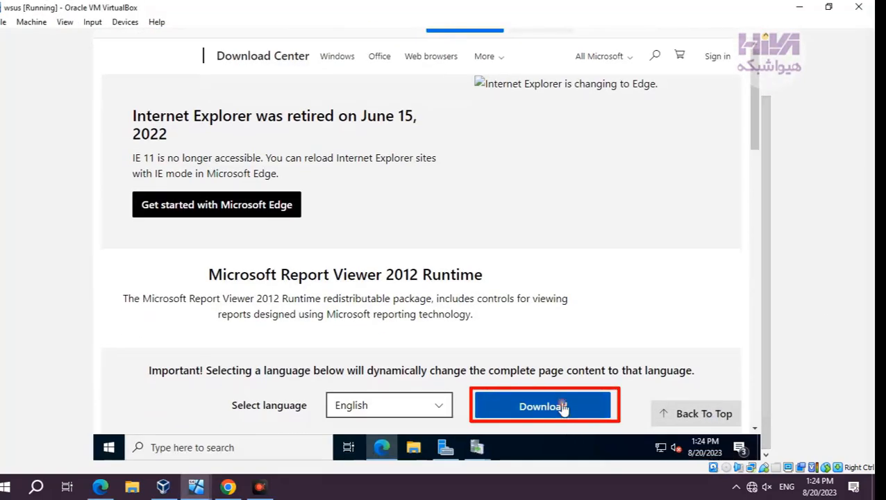
{"action": "left_click", "coordinate": [561, 404]}
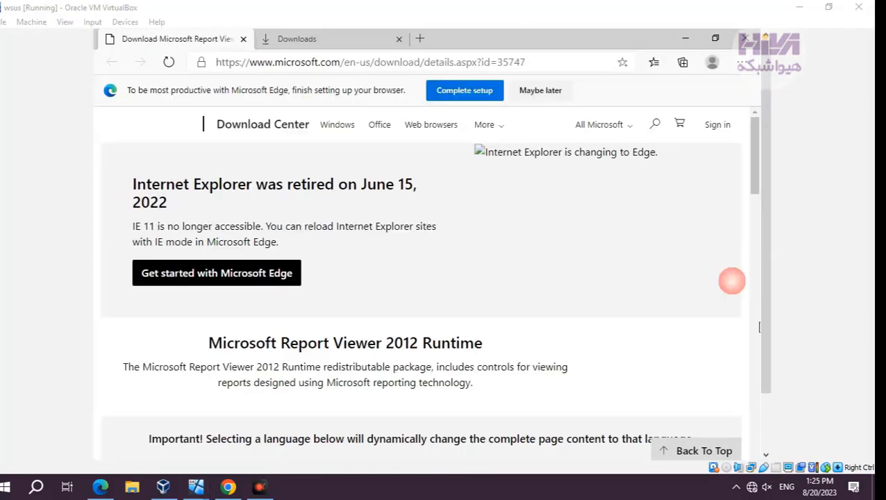
{"action": "scroll", "coordinate": [479, 194], "scroll_direction": "down", "scroll_amount": 3}
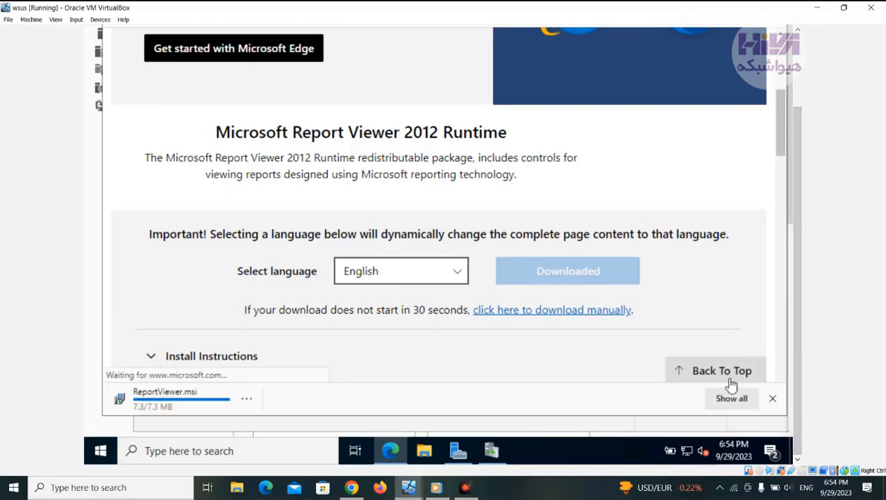
Step: Try to install Microsoft Report Viewer 2012 Runtime from the downloaded ReportViewer.msi and exit its setup
{"action": "left_click", "coordinate": [246, 398]}
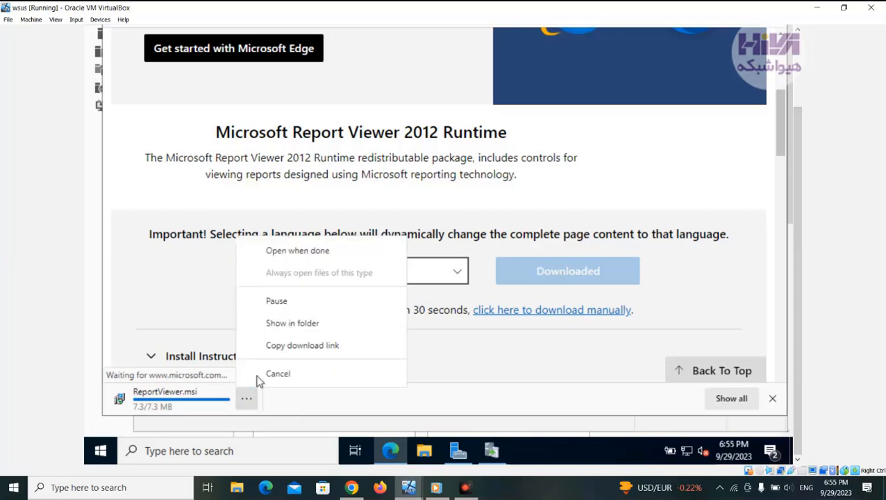
{"action": "left_click", "coordinate": [305, 259]}
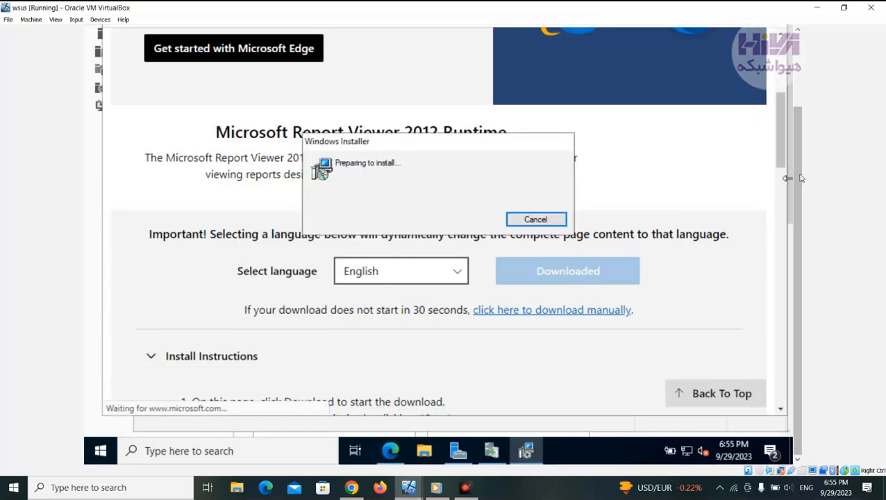
{"action": "left_click_drag", "start_coordinate": [799, 175], "coordinate": [799, 119]}
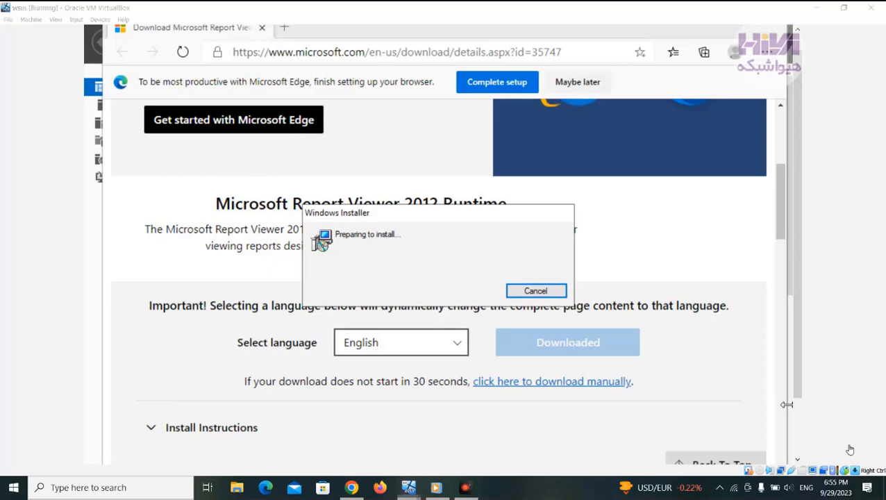
{"action": "left_click", "coordinate": [440, 320]}
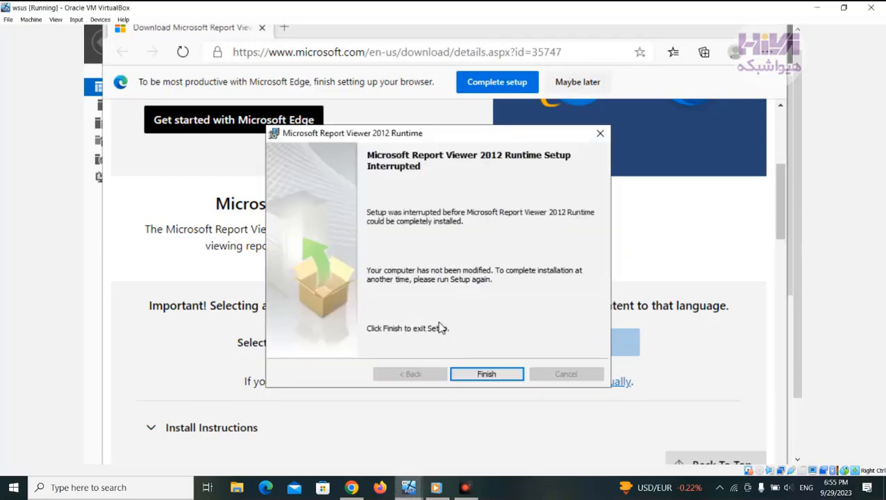
{"action": "left_click", "coordinate": [487, 375]}
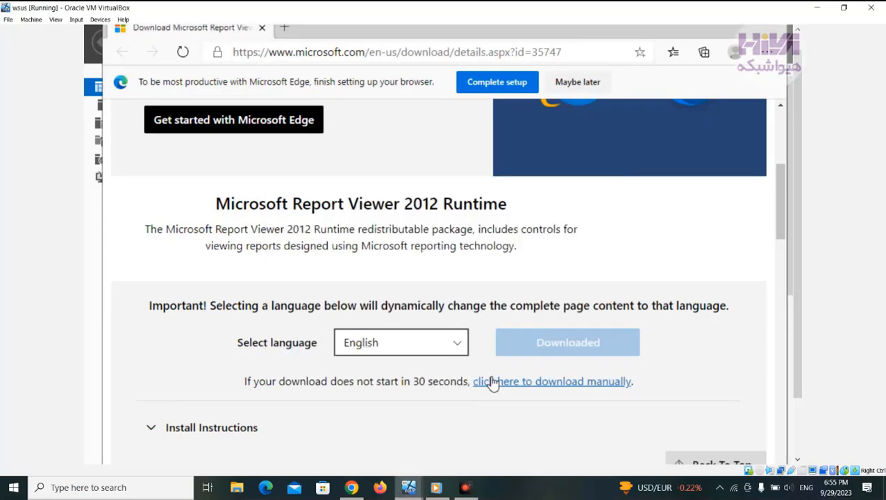
Step: Search the web for "microsoft sql server 2012 CLR" in a new tab and open the i-Theses Microsoft SQL Server 2012 CLR Types page
{"action": "left_click", "coordinate": [283, 27]}
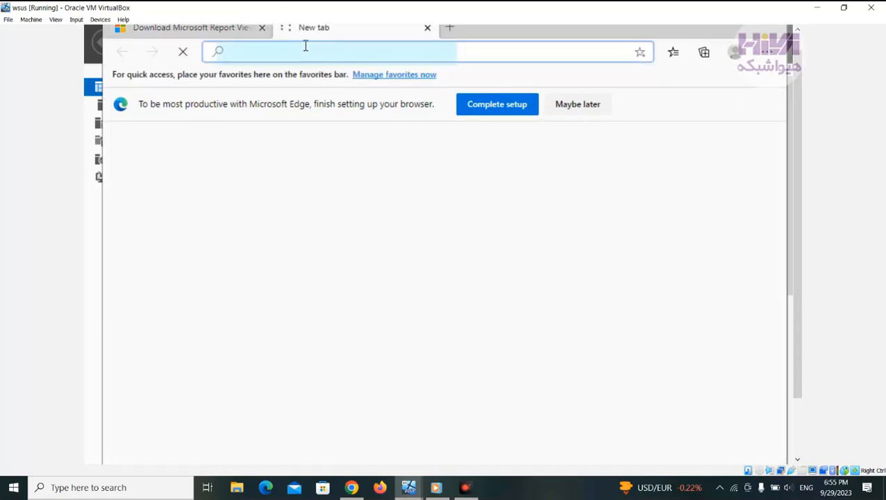
{"action": "type", "text": "mi"}
{"action": "key", "text": "Right"}
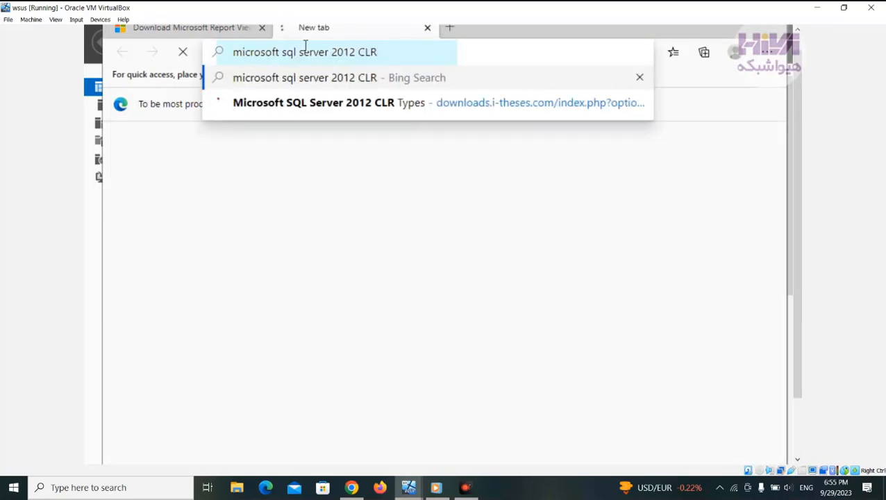
{"action": "key", "text": "Return"}
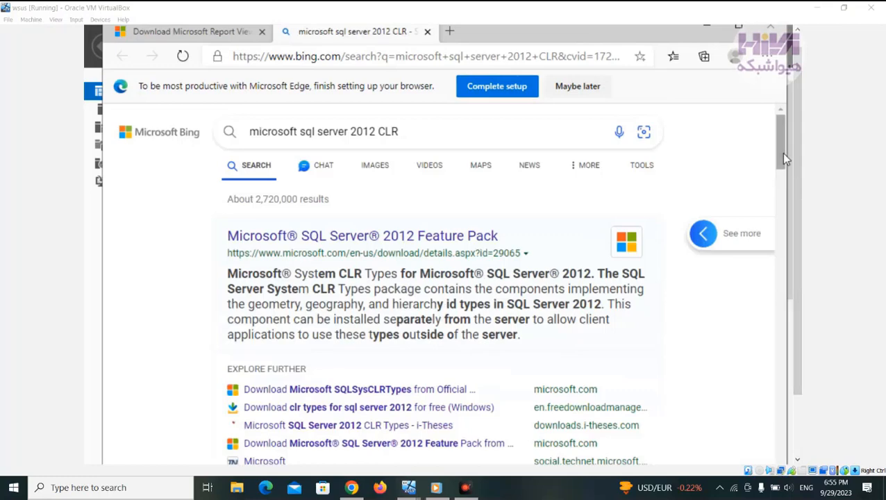
{"action": "scroll", "coordinate": [783, 158], "scroll_direction": "down", "scroll_amount": 3}
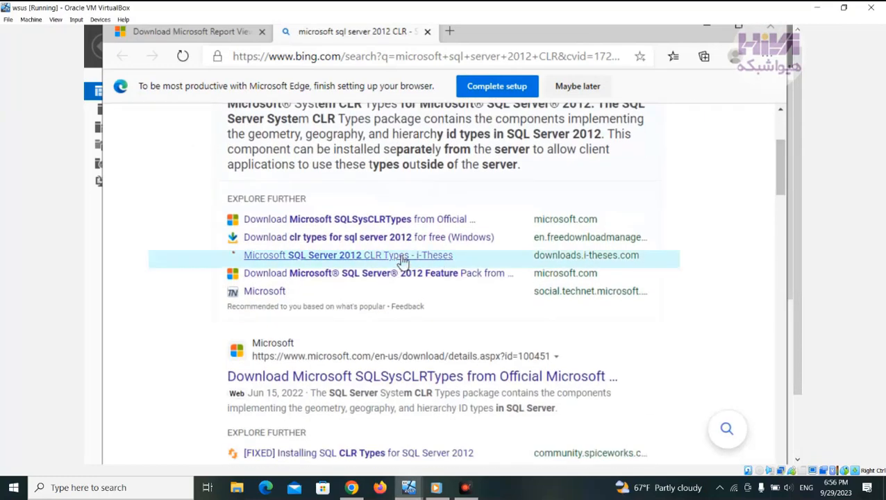
{"action": "left_click", "coordinate": [403, 260]}
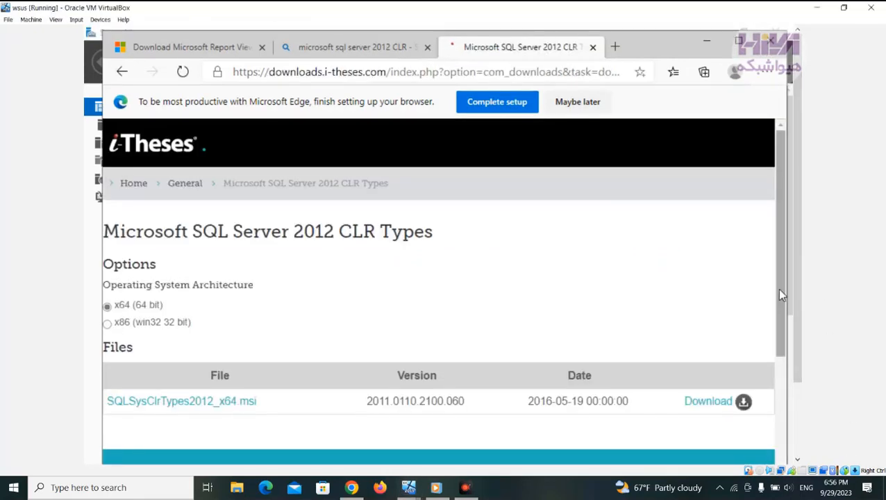
Step: Download the 64-bit SQLSysClrTypes2012_x64.msi file and launch its installer
{"action": "scroll", "coordinate": [776, 288], "scroll_direction": "down", "scroll_amount": 2}
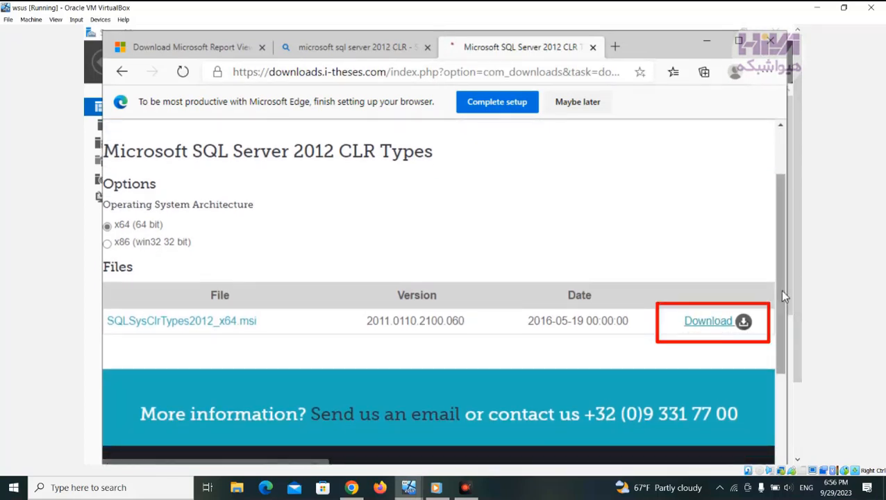
{"action": "left_click_drag", "start_coordinate": [780, 289], "coordinate": [798, 381]}
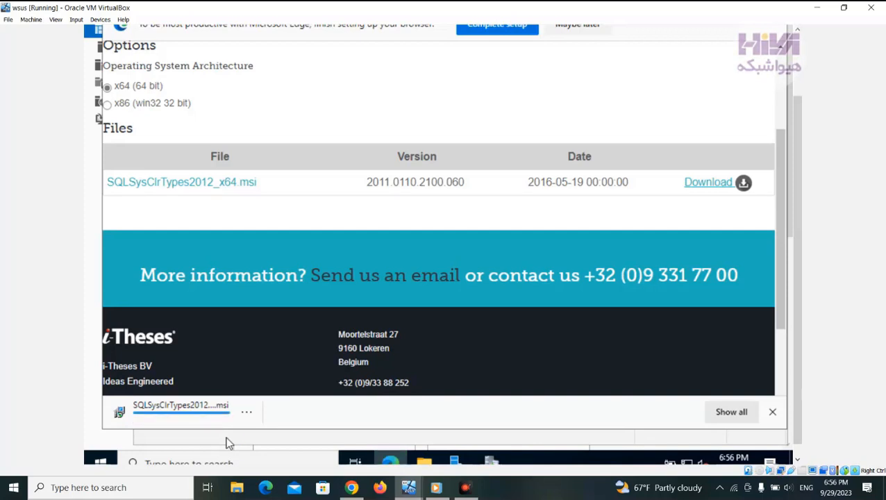
{"action": "left_click", "coordinate": [246, 412]}
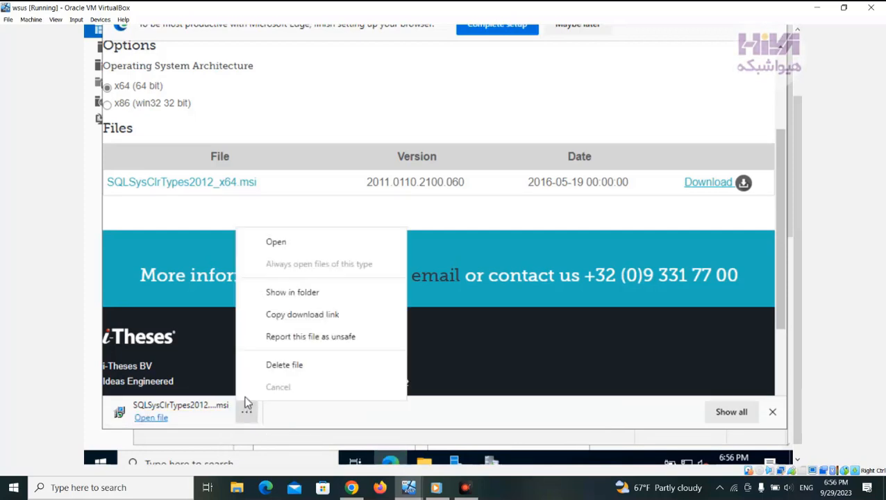
{"action": "left_click", "coordinate": [293, 241]}
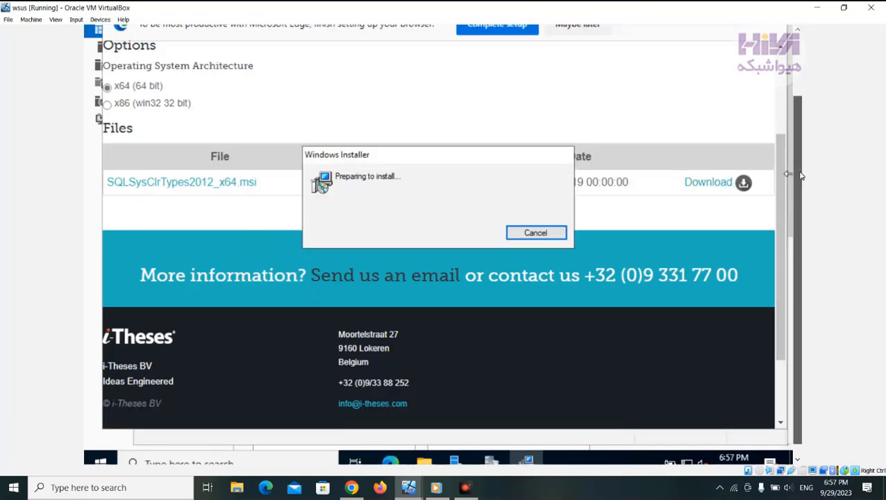
Step: Install Microsoft System CLR Types for SQL Server 2012, accepting the license terms, and finish the setup
{"action": "left_click_drag", "start_coordinate": [794, 174], "coordinate": [800, 128]}
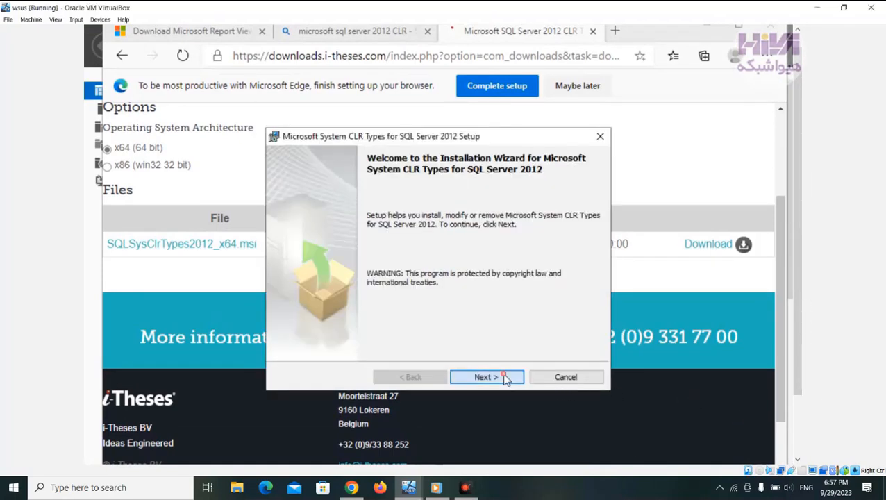
{"action": "left_click", "coordinate": [510, 375]}
{"action": "left_click", "coordinate": [361, 329]}
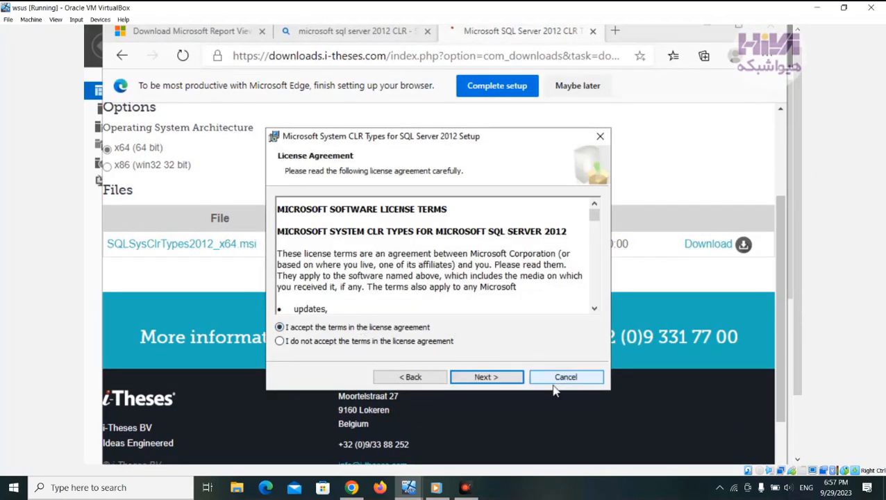
{"action": "left_click", "coordinate": [498, 377]}
{"action": "left_click", "coordinate": [498, 377]}
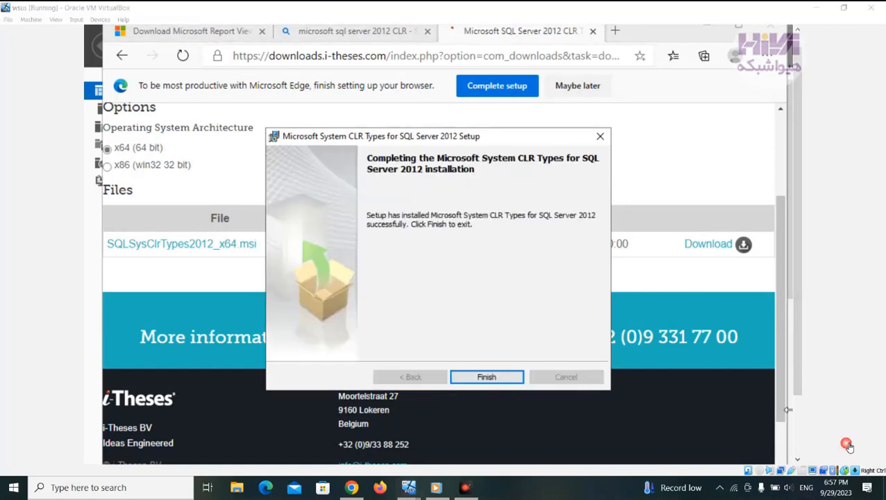
{"action": "left_click", "coordinate": [488, 376]}
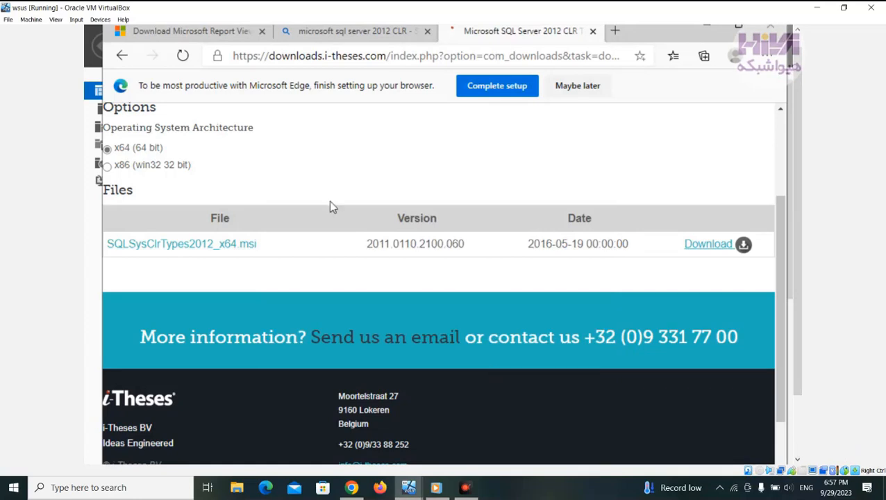
Step: Return to the Microsoft Report Viewer 2012 Runtime page and download its installer again through the manual download link
{"action": "left_click", "coordinate": [225, 38]}
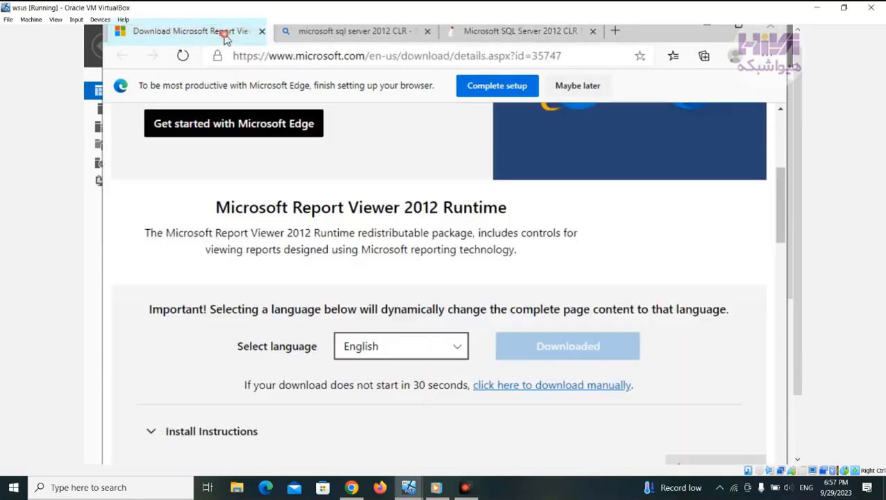
{"action": "left_click", "coordinate": [545, 389]}
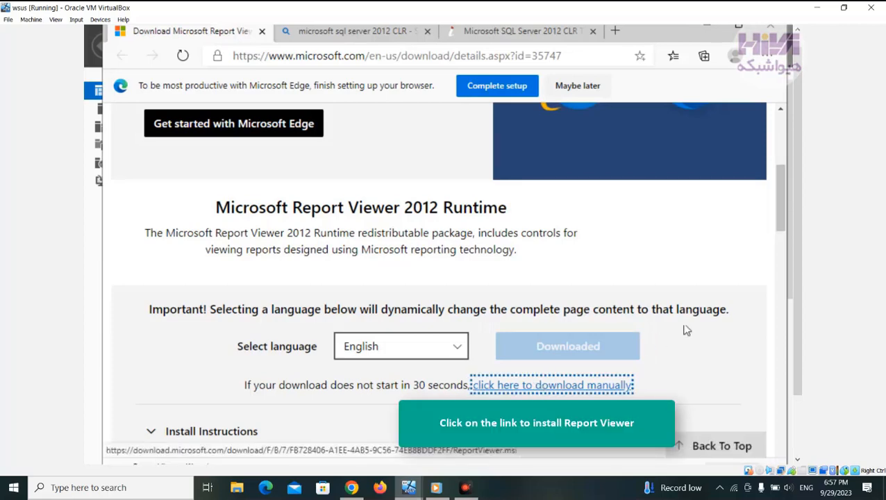
{"action": "left_click_drag", "start_coordinate": [792, 271], "coordinate": [802, 354]}
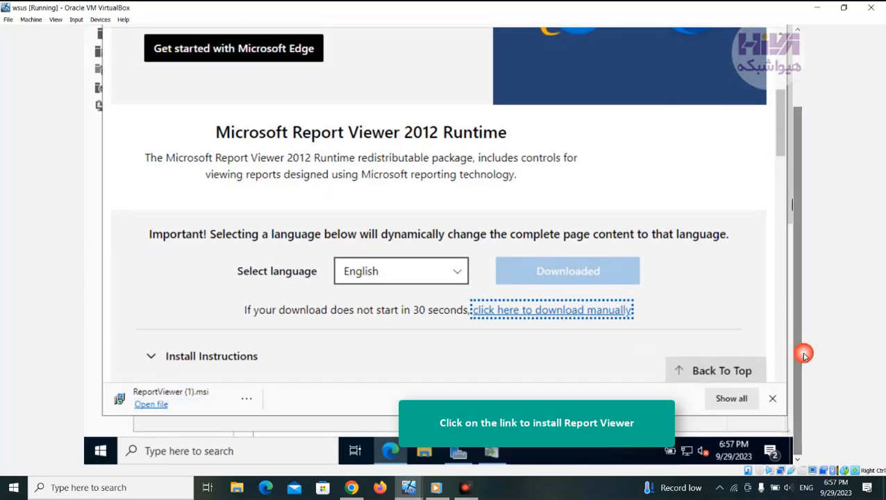
Step: Install Microsoft Report Viewer 2012 Runtime from ReportViewer (1).msi, accepting the license terms, and finish the setup
{"action": "left_click", "coordinate": [154, 395]}
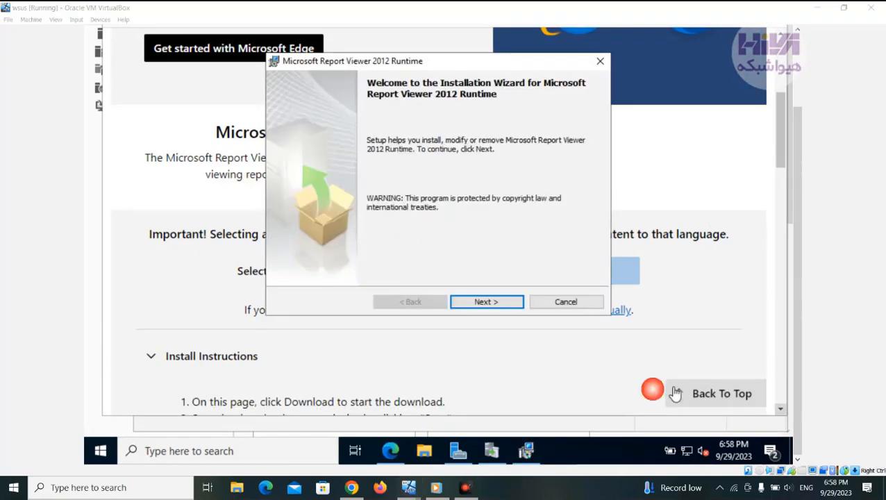
{"action": "left_click", "coordinate": [508, 304]}
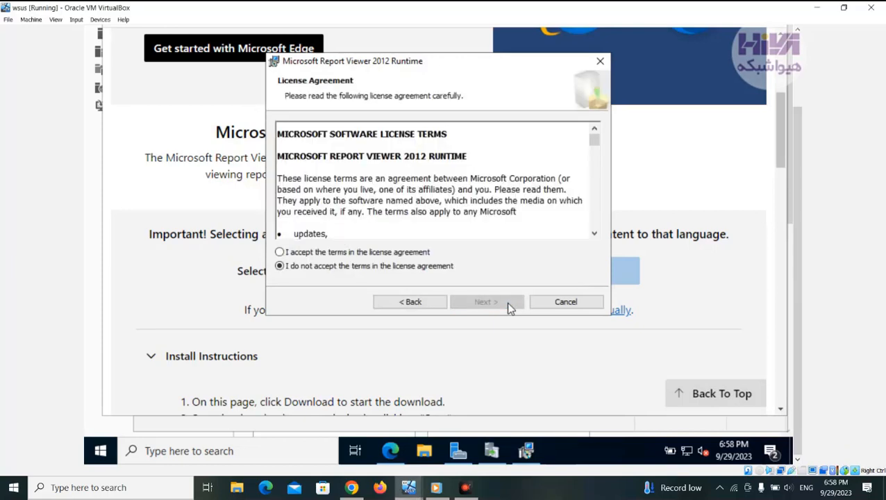
{"action": "left_click", "coordinate": [389, 254]}
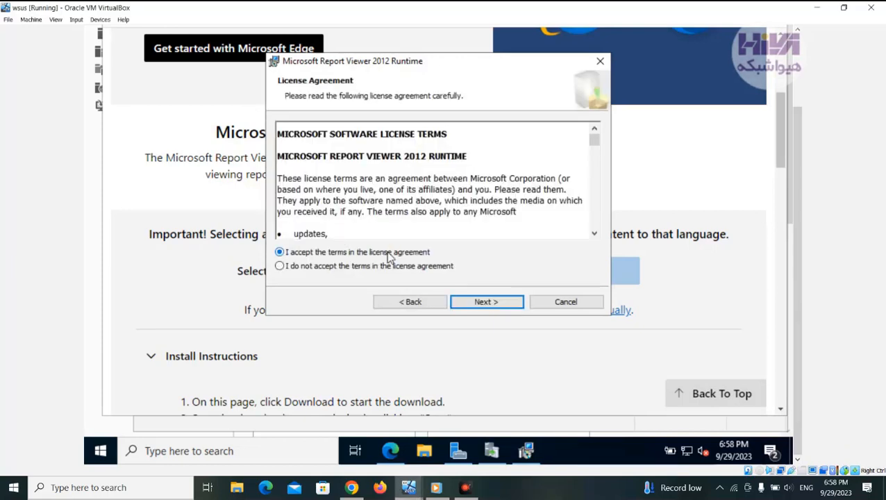
{"action": "left_click", "coordinate": [506, 304]}
{"action": "left_click", "coordinate": [505, 304]}
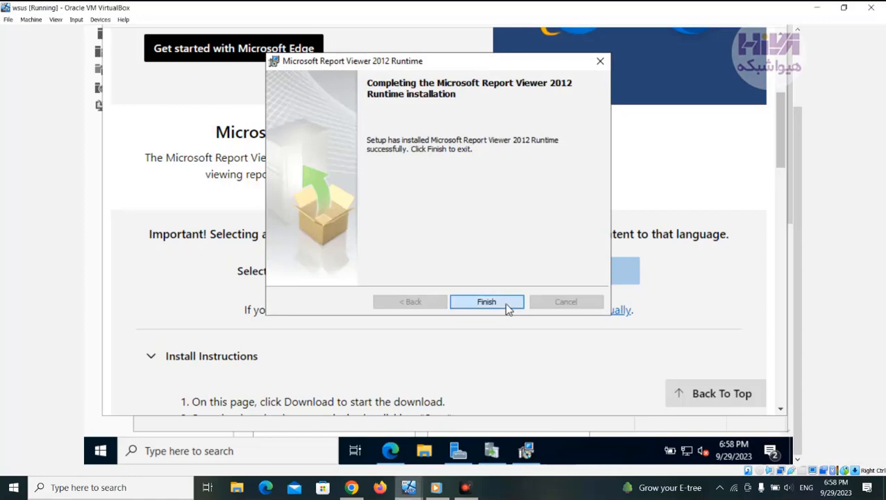
{"action": "left_click", "coordinate": [508, 306]}
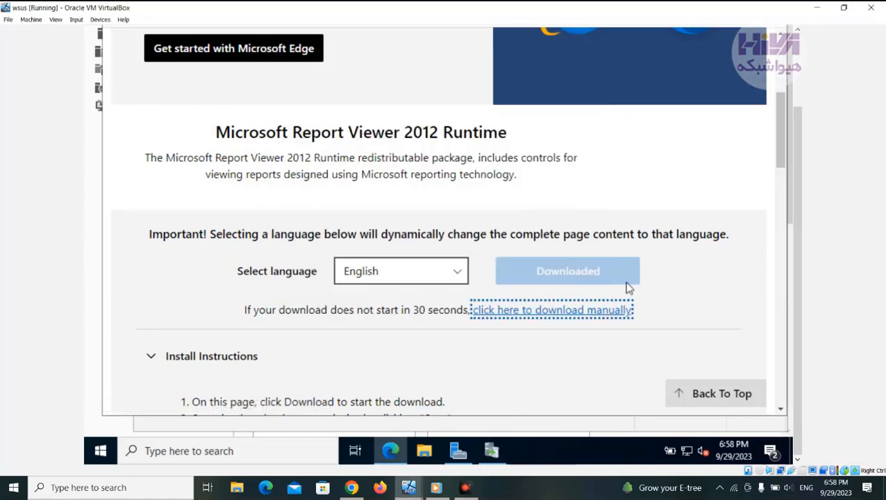
Step: Minimize the browser and dismiss the Feature Unavailable message in the Update Services console
{"action": "left_click", "coordinate": [797, 80]}
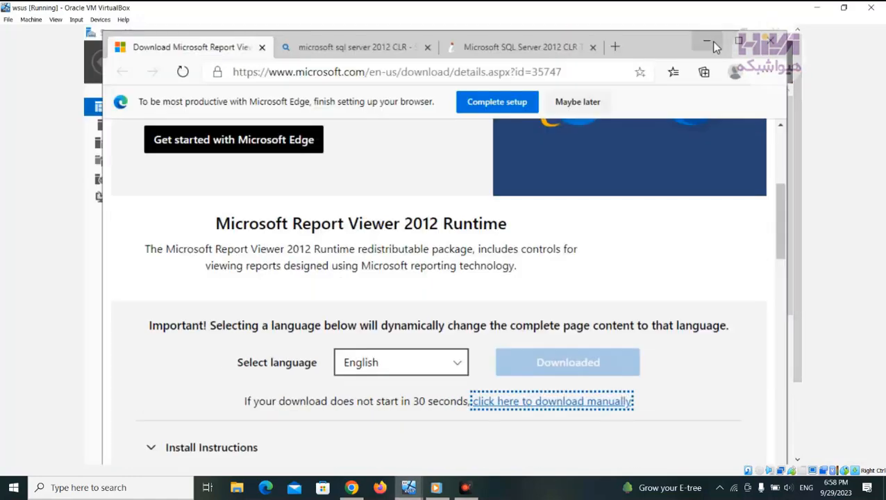
{"action": "left_click", "coordinate": [713, 45]}
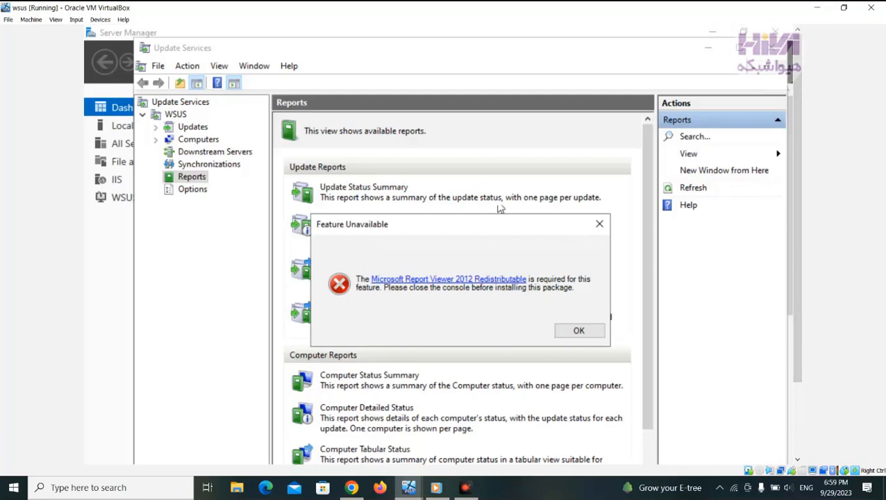
{"action": "left_click", "coordinate": [597, 226]}
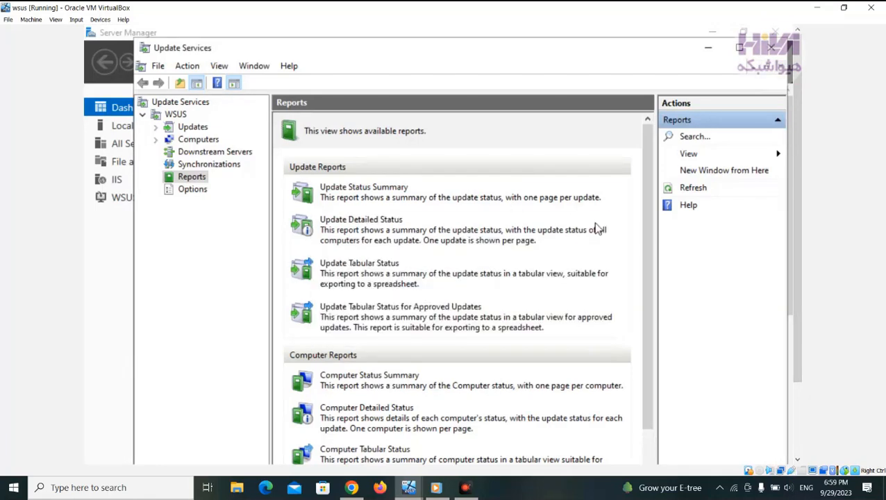
Step: Refresh the Update Services root node, expand the WSUS server and show its available reports
{"action": "left_click", "coordinate": [177, 104]}
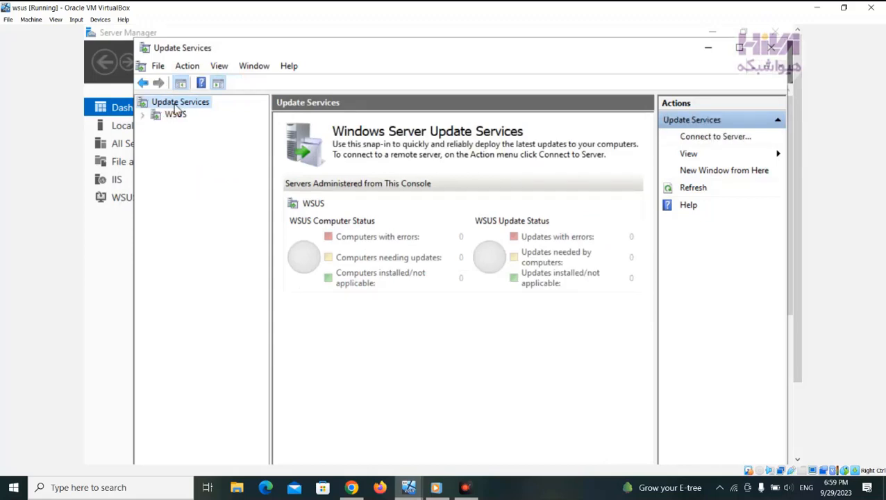
{"action": "right_click", "coordinate": [177, 104]}
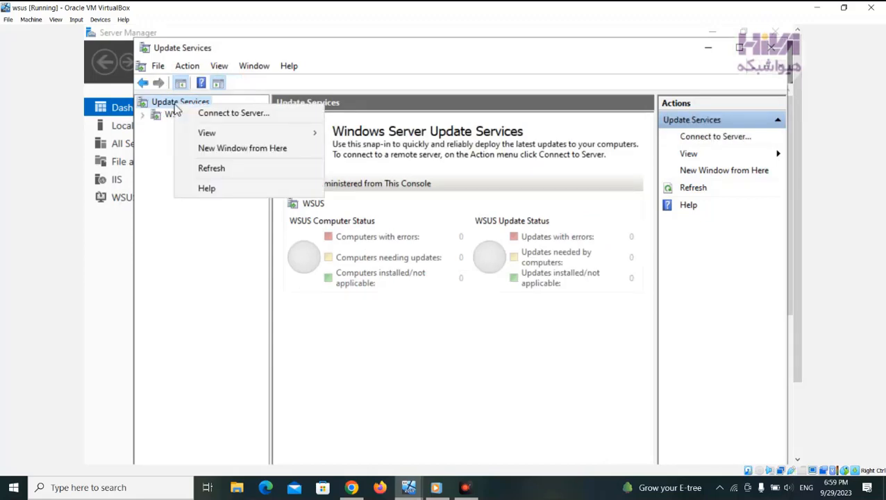
{"action": "left_click", "coordinate": [211, 170]}
{"action": "left_click", "coordinate": [143, 115]}
{"action": "left_click", "coordinate": [191, 177]}
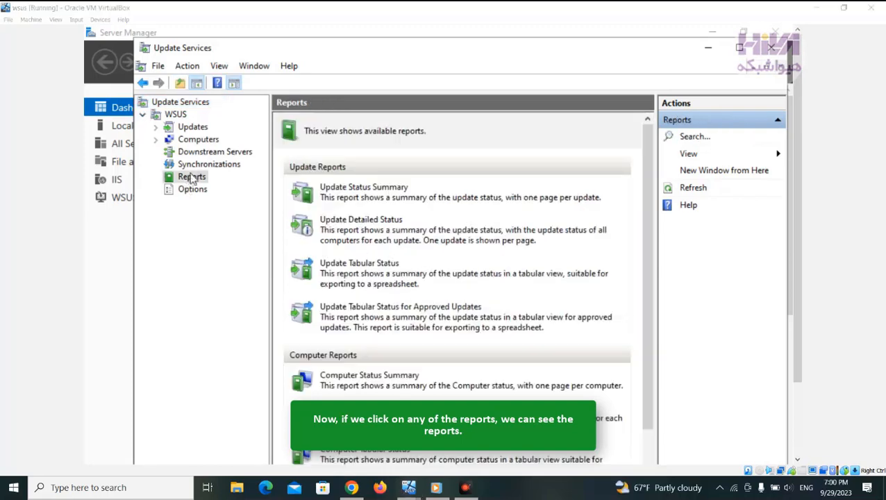
Step: Open the Update Status Summary report, close it, and open the Update Detailed Status report
{"action": "left_click", "coordinate": [385, 187]}
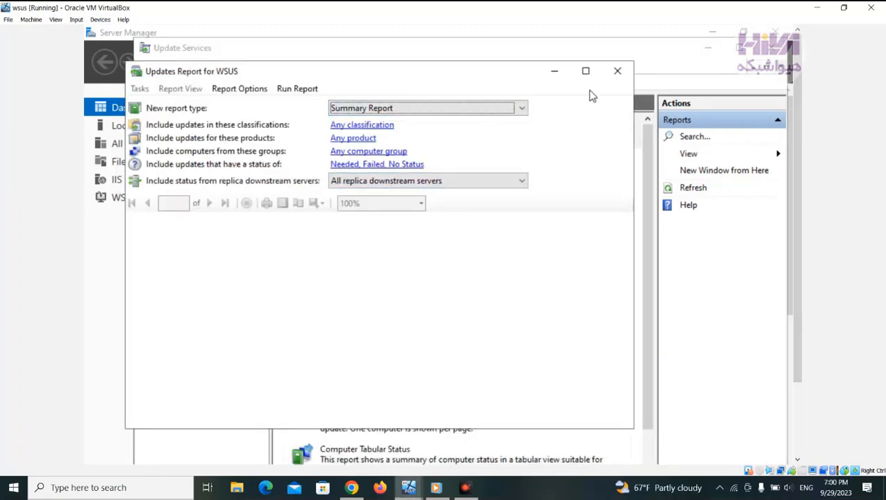
{"action": "left_click", "coordinate": [615, 72]}
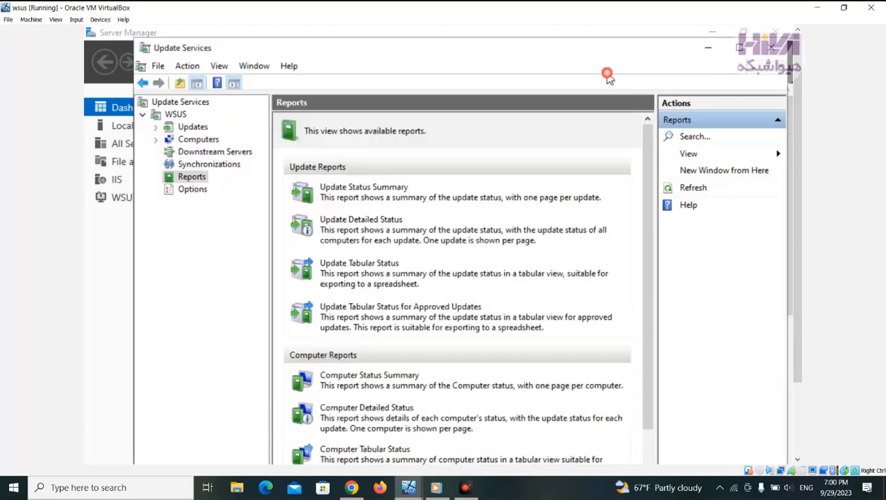
{"action": "left_click", "coordinate": [374, 224]}
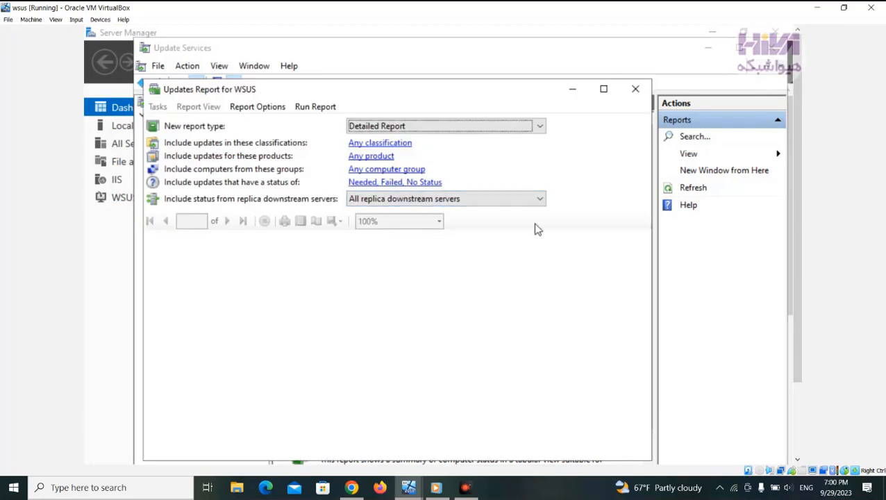